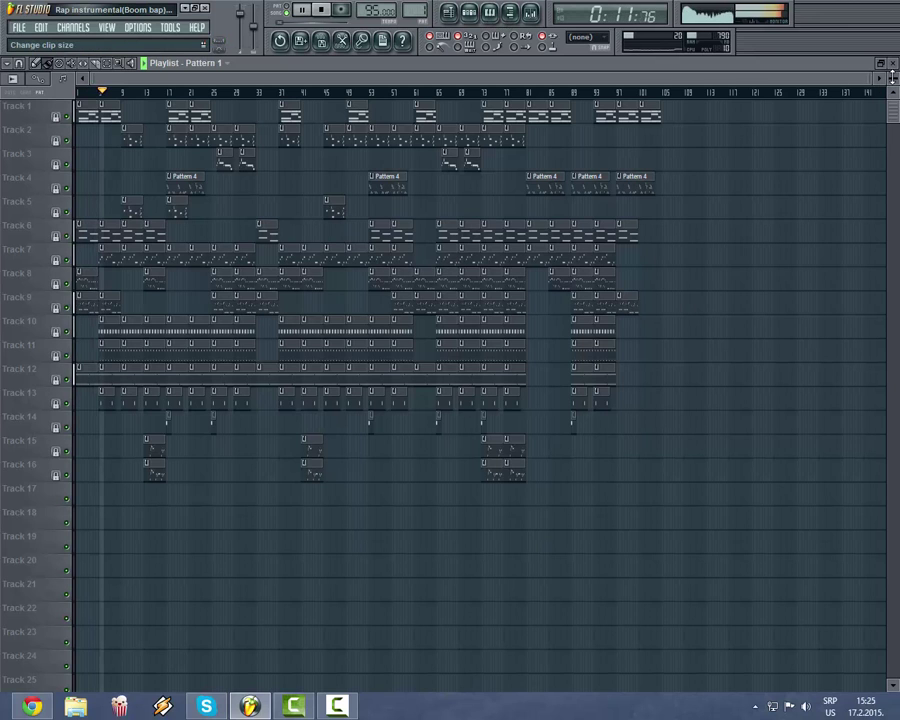
Step: Review the arrangement in the playlist during playback with taller tracks, zoomed in around bars 9 to 32, and check the mixer's master track
scroll(892, 77, down, 1)
scroll(892, 77, up, 2)
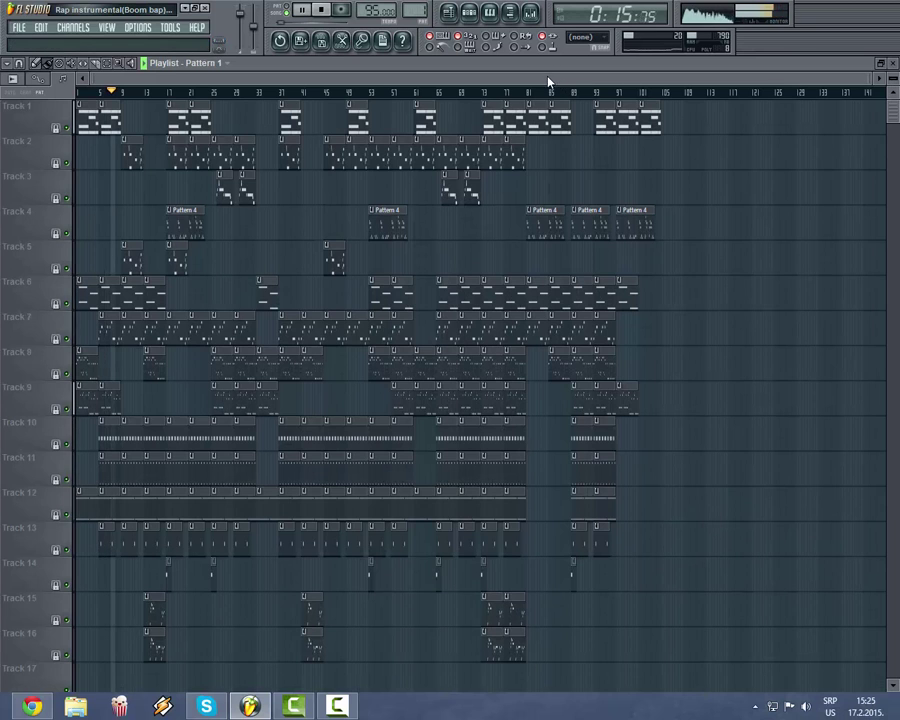
drag(546, 80, 569, 80)
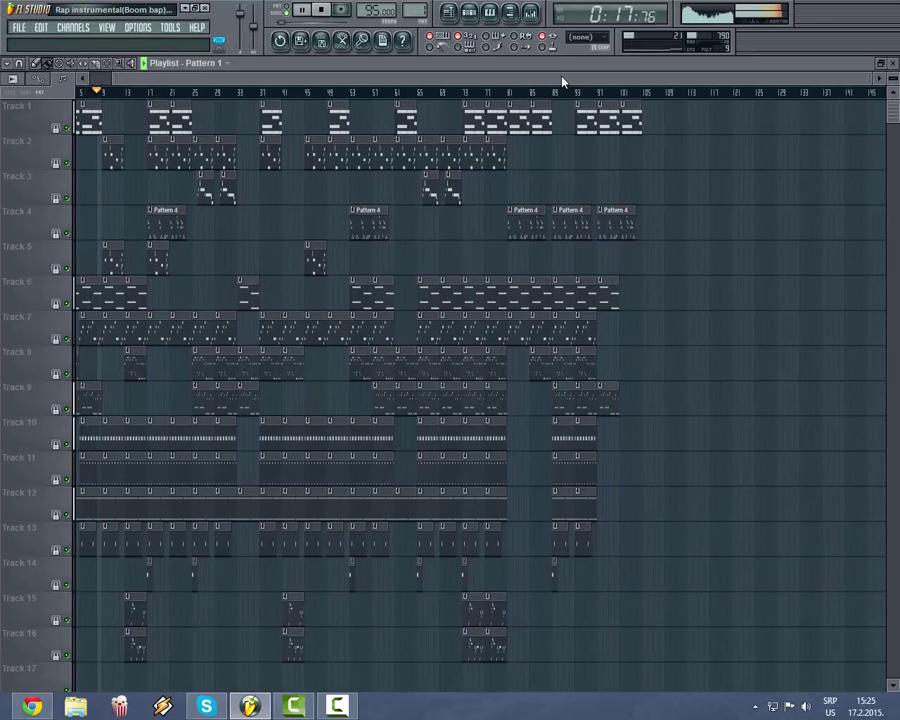
scroll(563, 82, up, 3)
drag(255, 78, 283, 94)
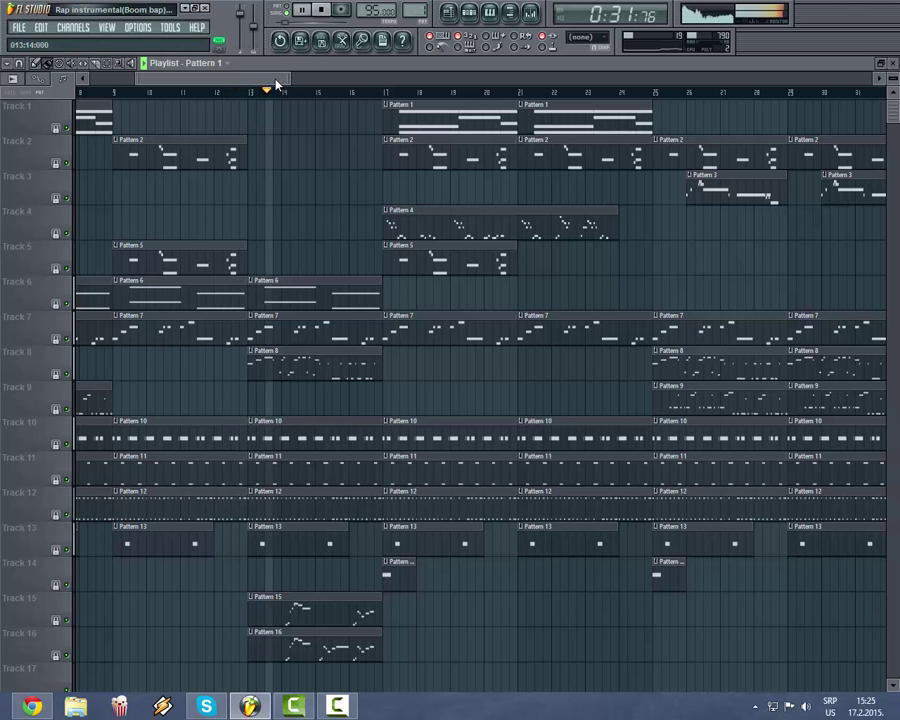
drag(278, 86, 283, 86)
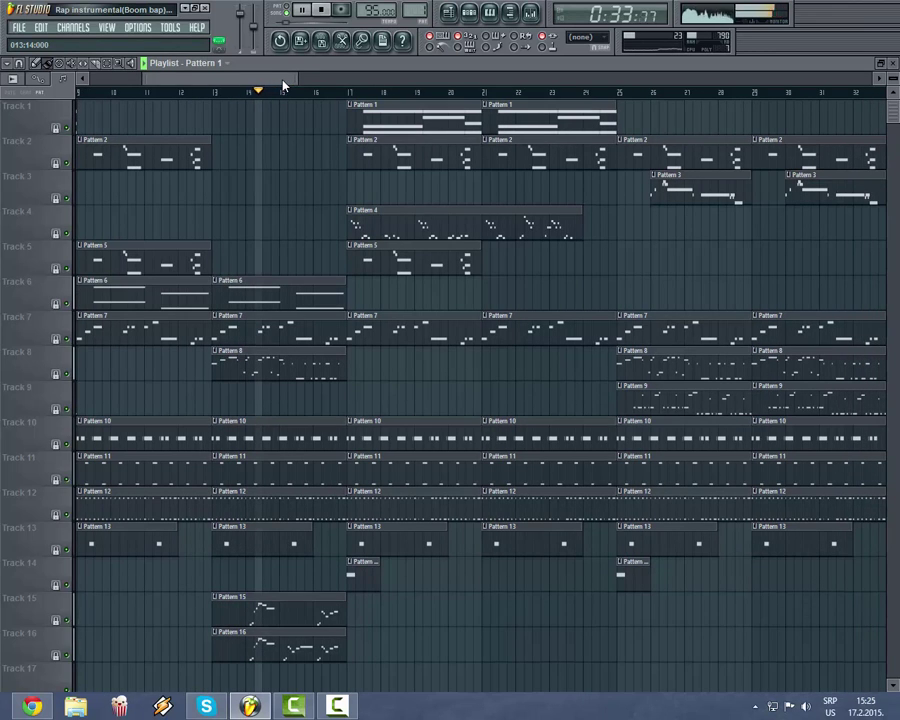
click(531, 15)
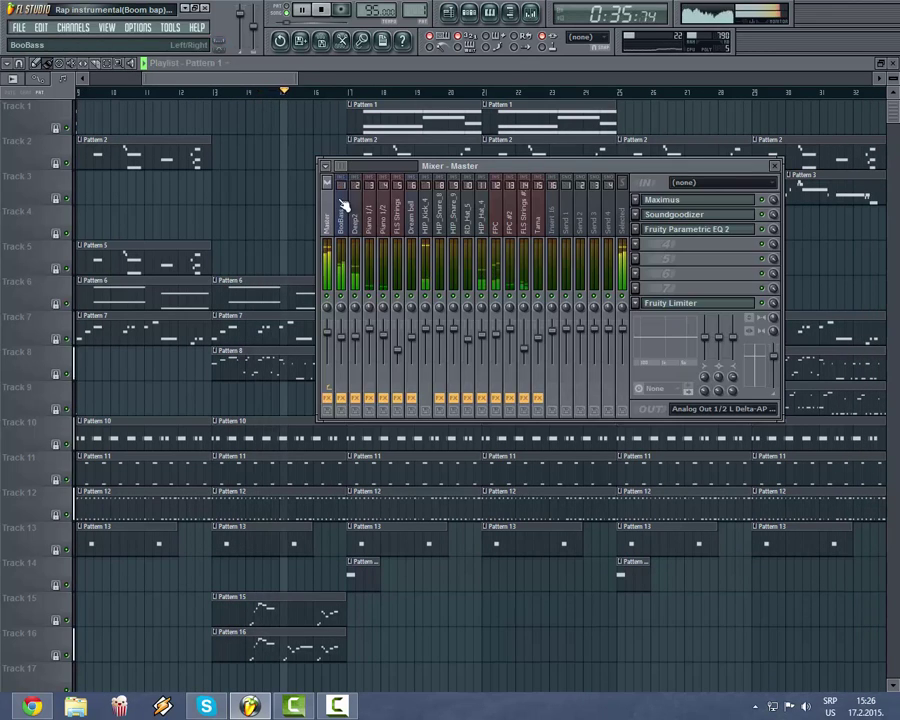
click(426, 72)
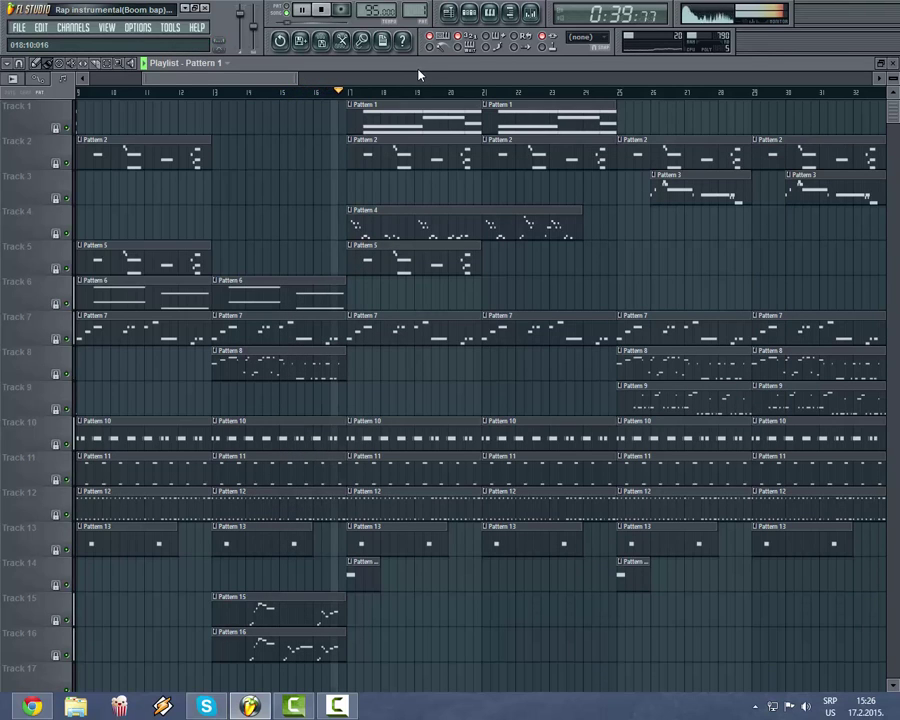
Step: Play and inspect the FLS Strings notes of Pattern 1 and the Dream bell notes of Pattern 2 in the piano roll
key(space)
click(469, 12)
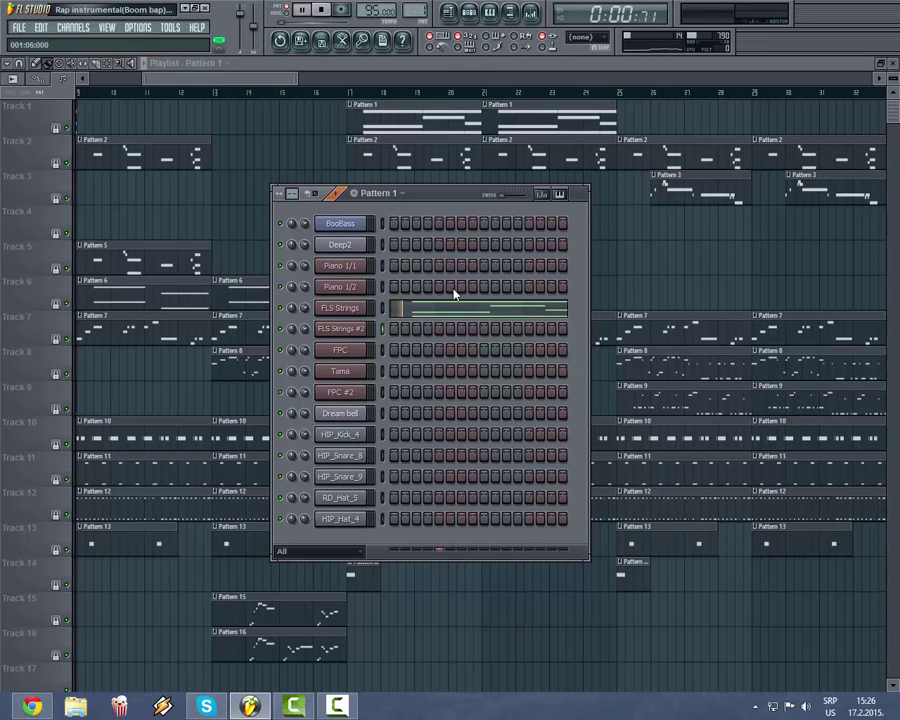
click(435, 315)
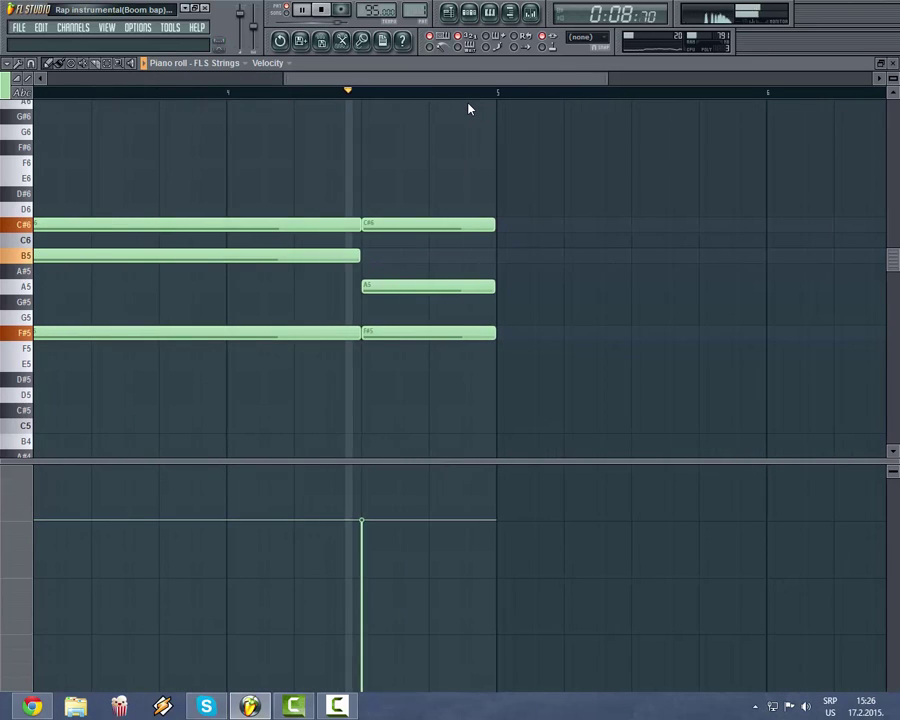
key(F5)
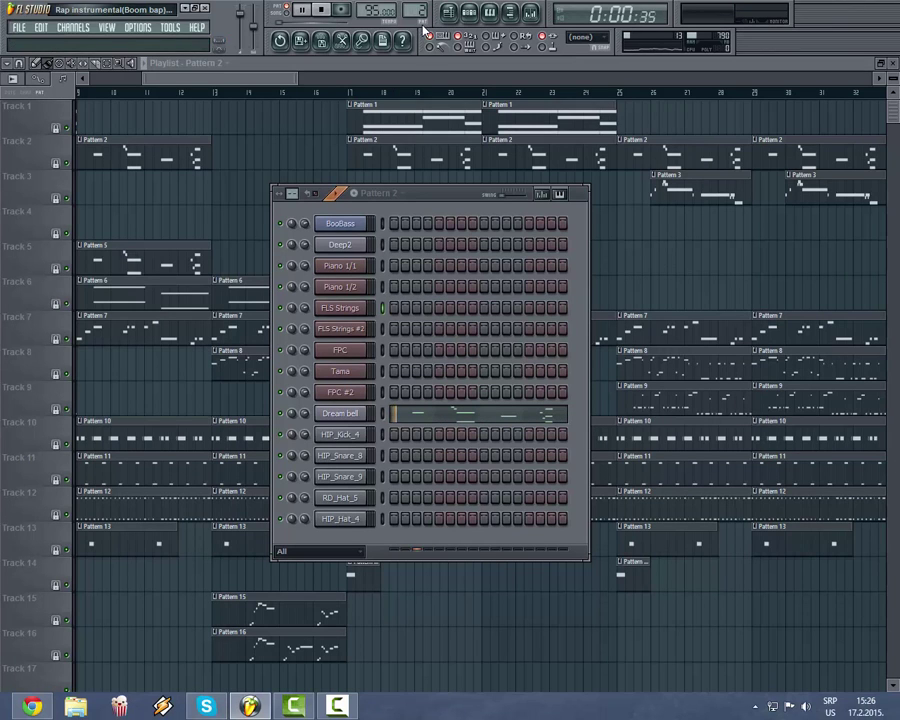
click(409, 416)
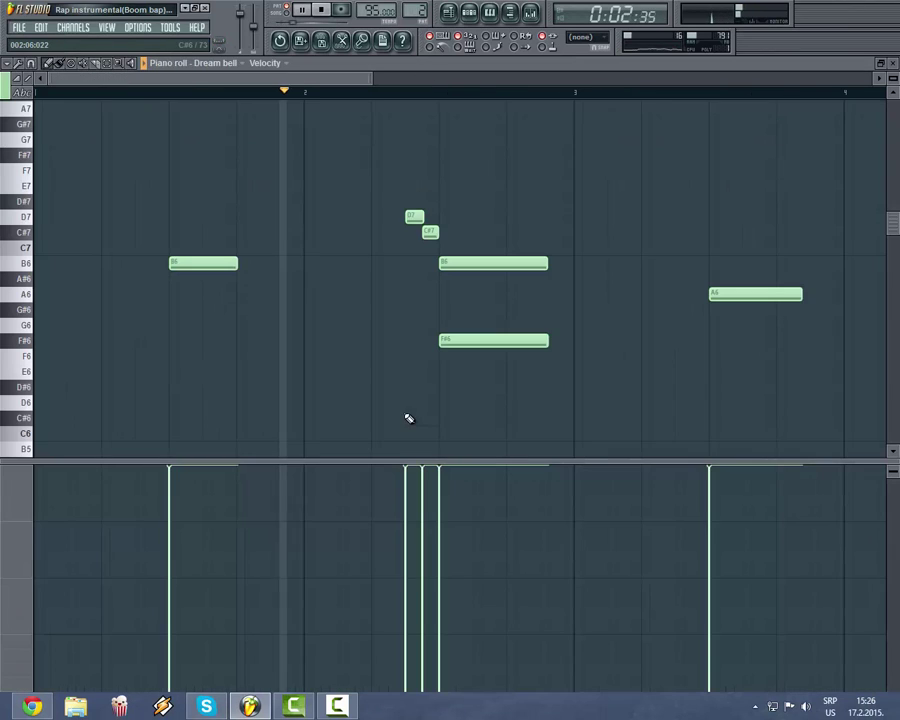
drag(345, 84, 540, 94)
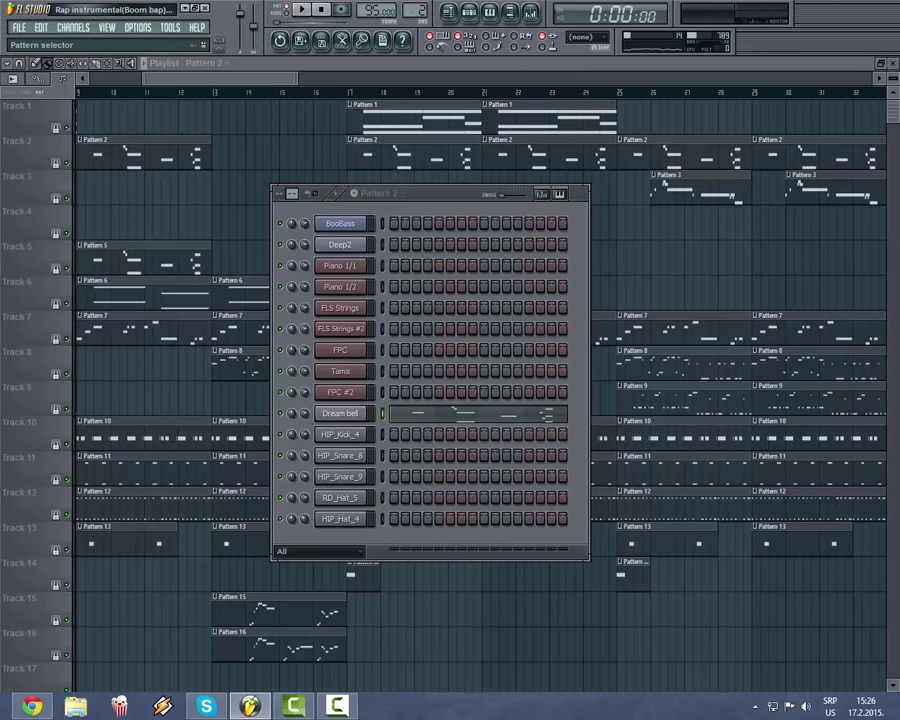
Step: Play Pattern 3 and inspect its Piano 1/1 and FLS Strings #2 notes in the piano roll
key(KP_Add)
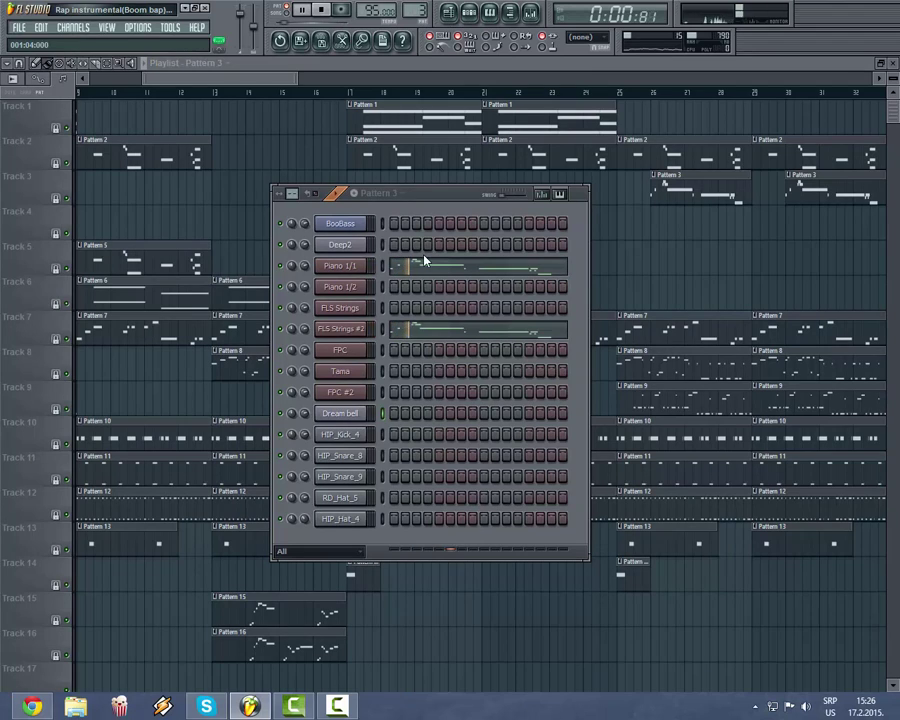
click(435, 275)
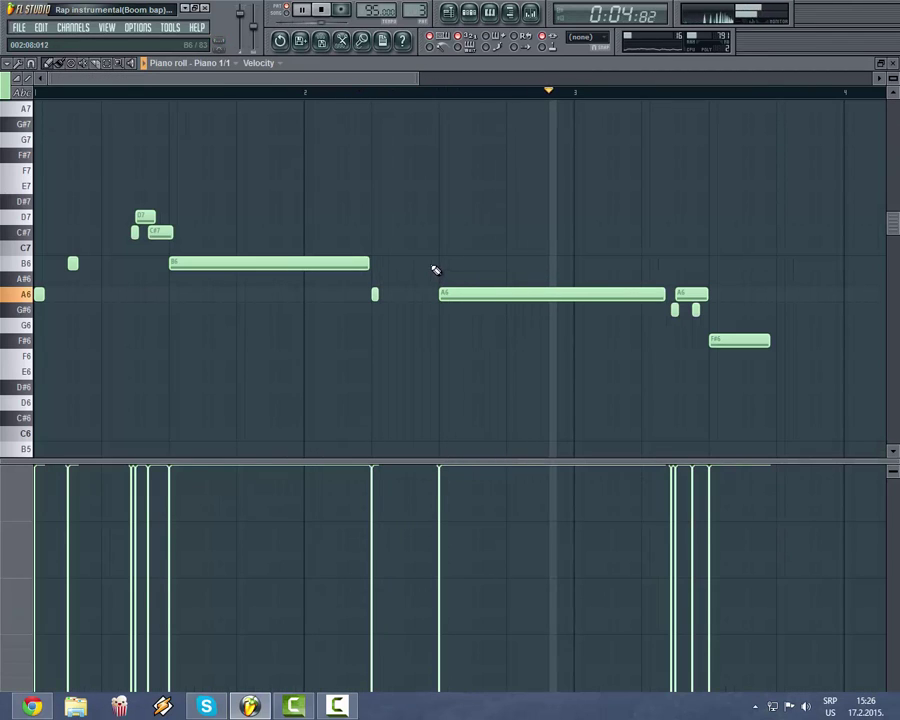
click(893, 63)
click(508, 332)
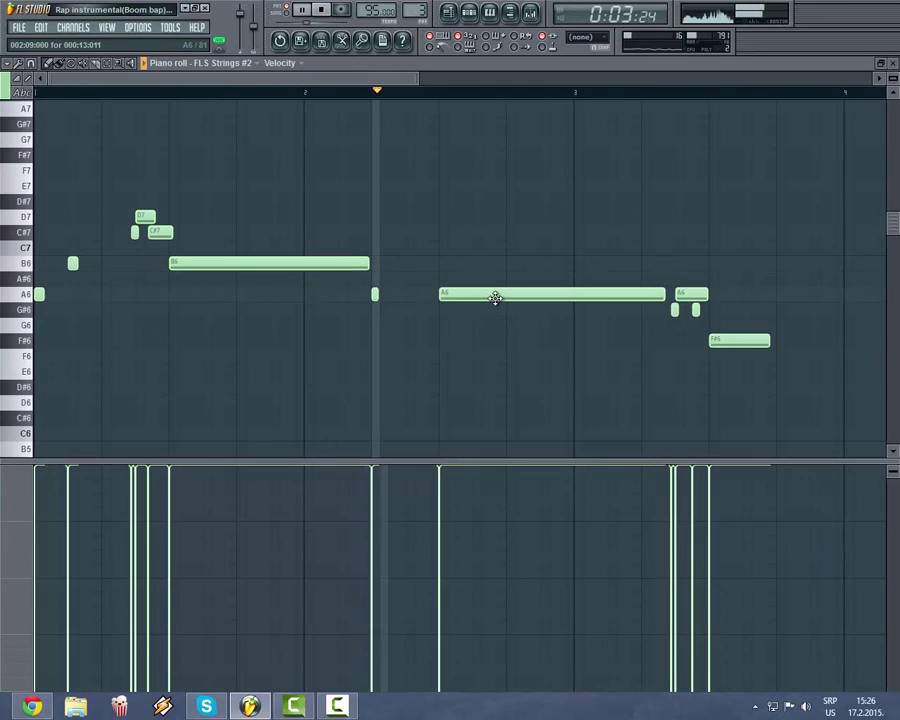
key(F7)
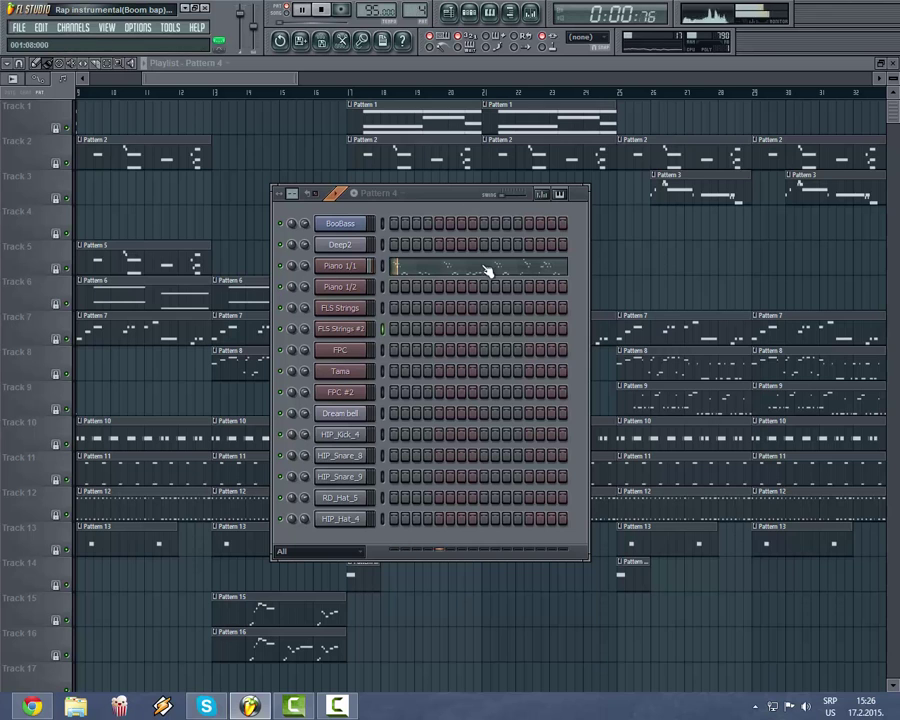
Step: Play and inspect the Piano 1/1 notes of Pattern 4 and Pattern 5 through to their ends in the piano roll
click(450, 268)
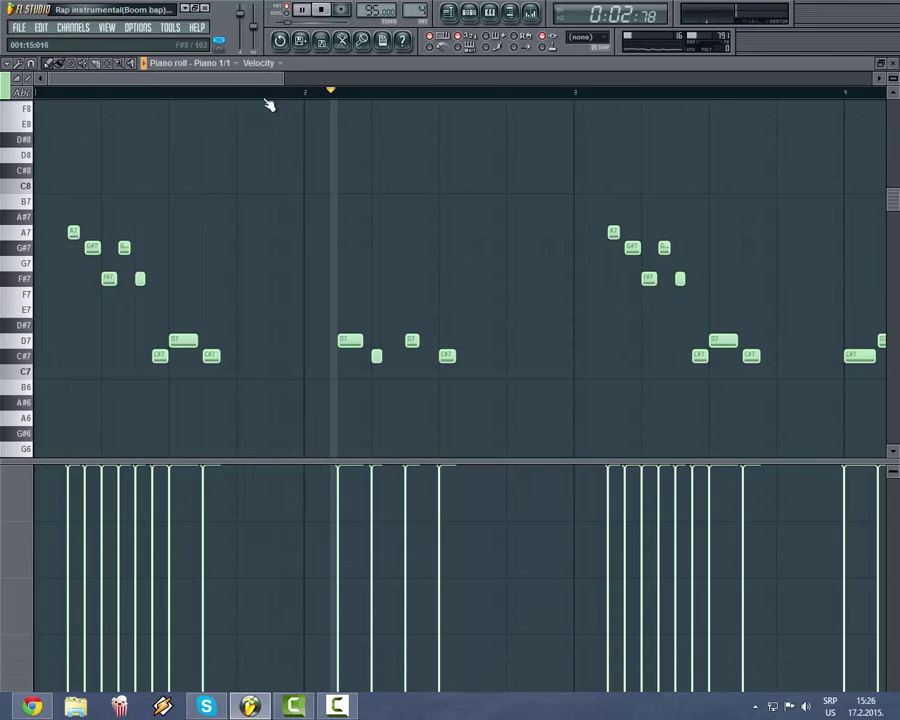
drag(244, 83, 634, 164)
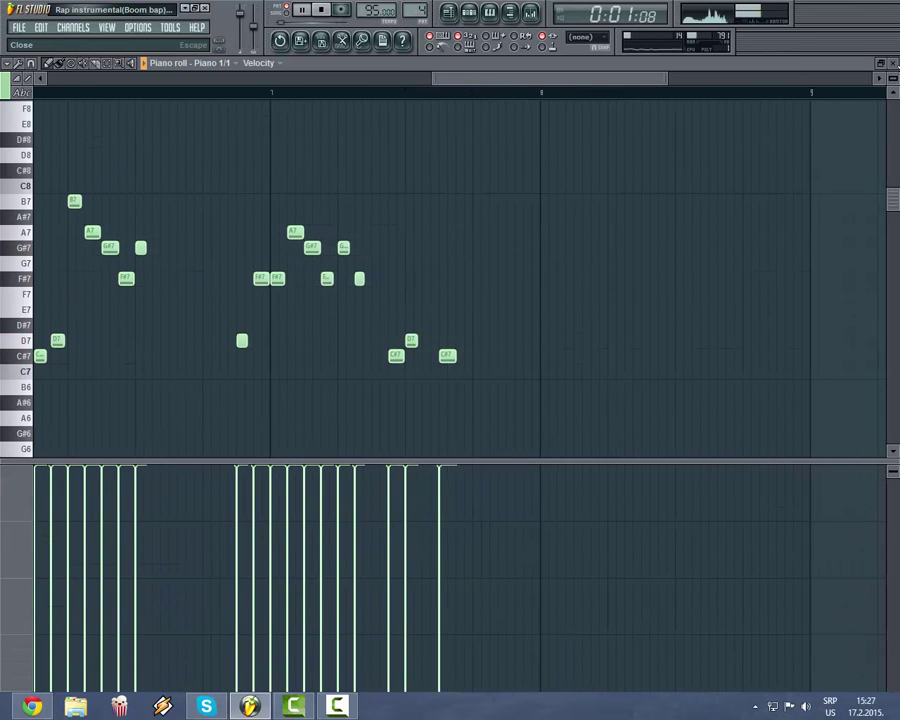
click(879, 64)
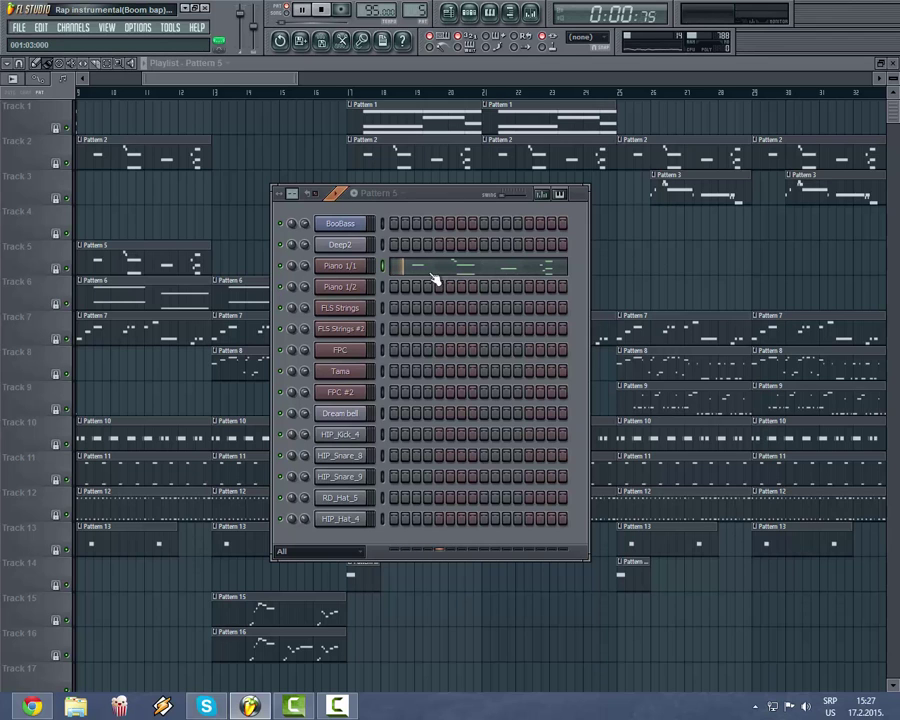
click(441, 268)
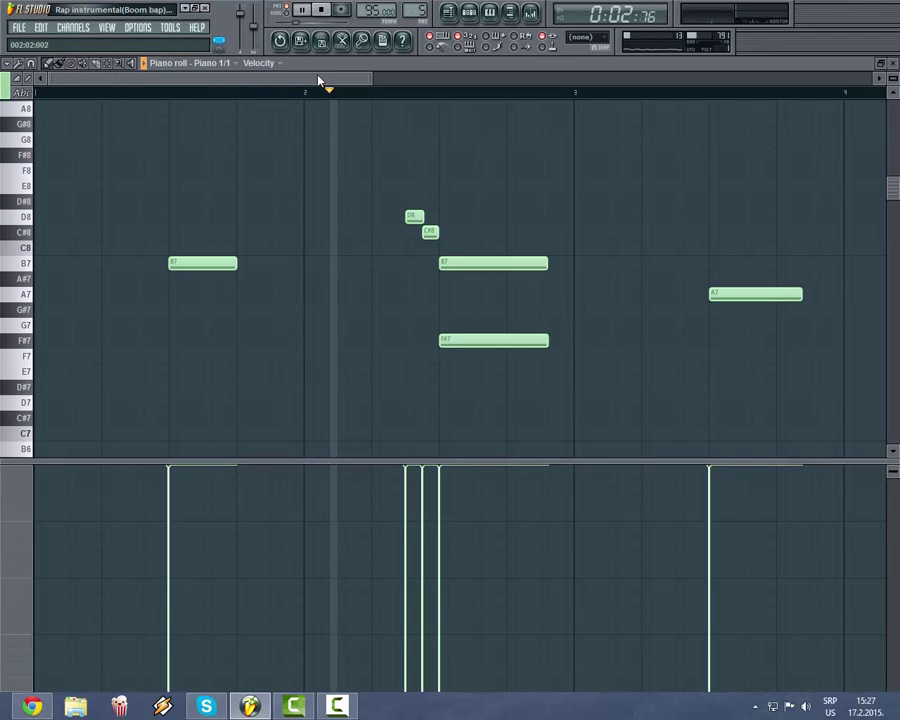
drag(318, 80, 542, 88)
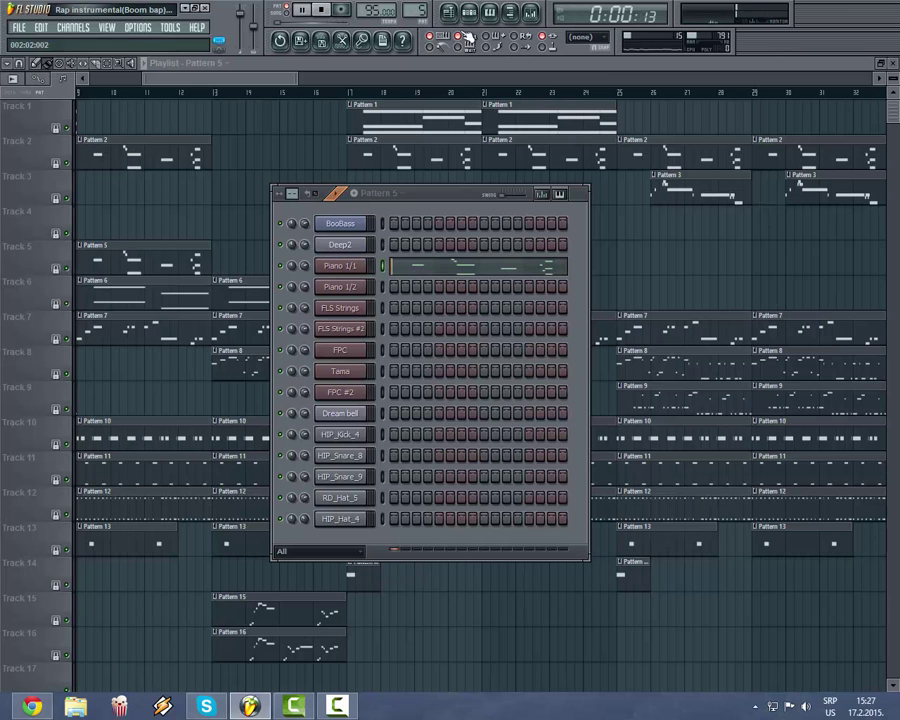
Step: Play and inspect the Piano 1/2 notes of Pattern 6 and the Deep2 notes of Pattern 7 in the piano roll
key(space)
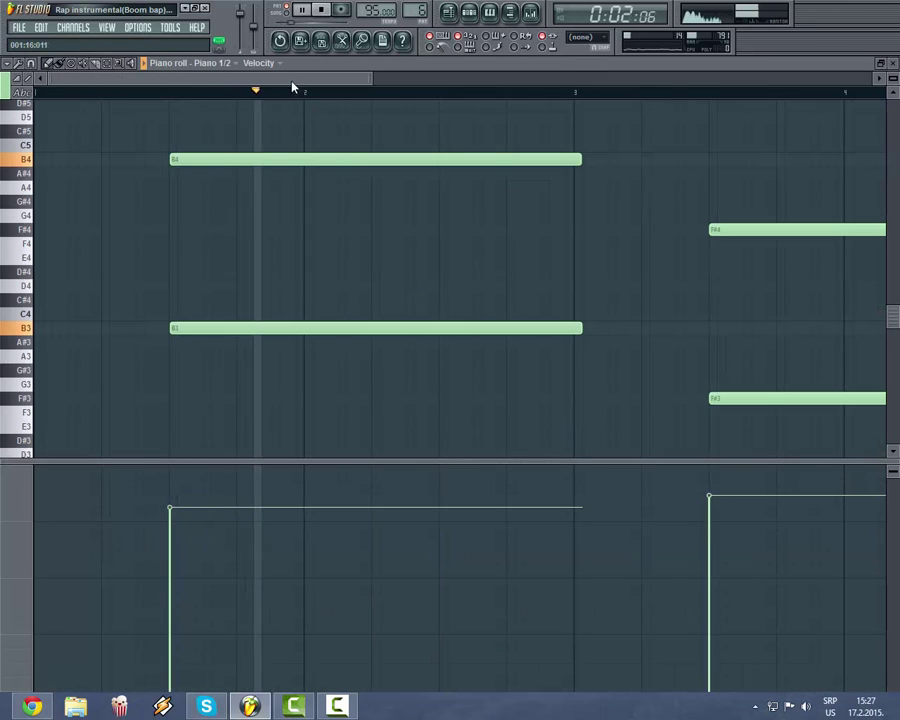
drag(293, 86, 472, 84)
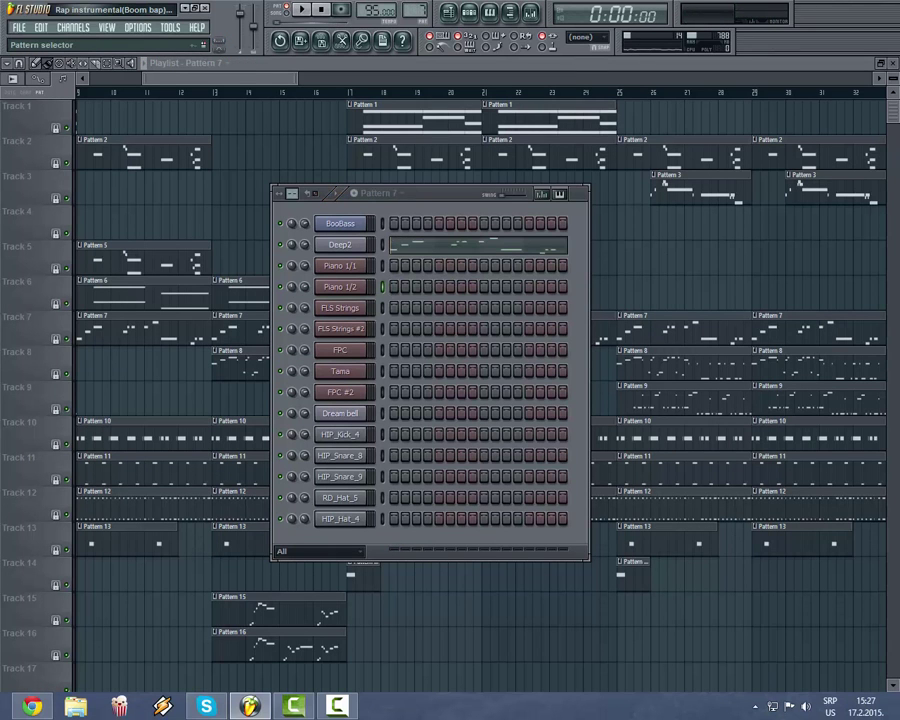
click(424, 250)
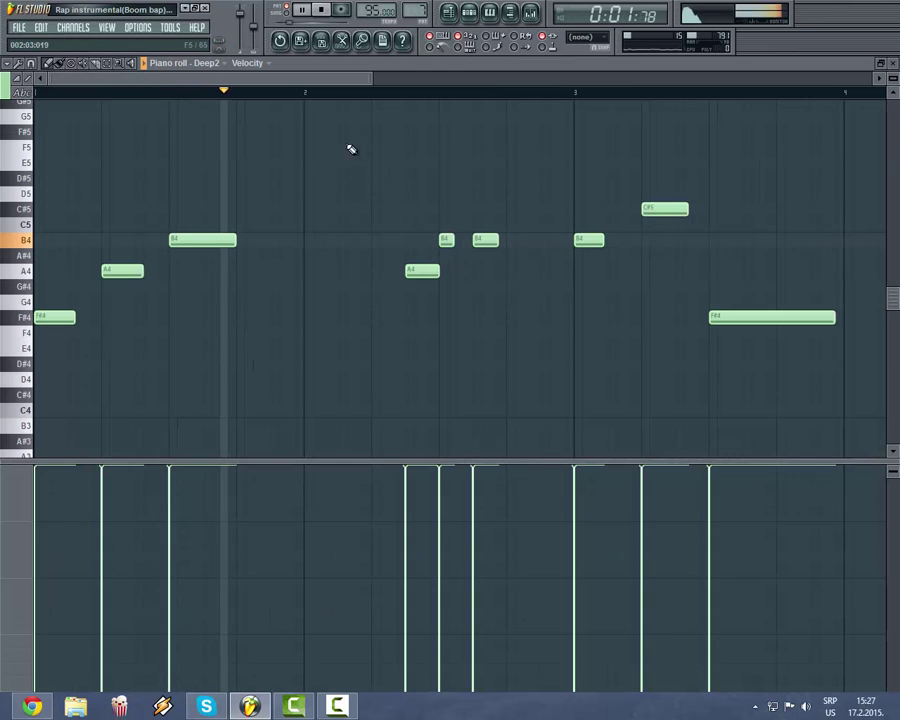
drag(306, 90, 484, 90)
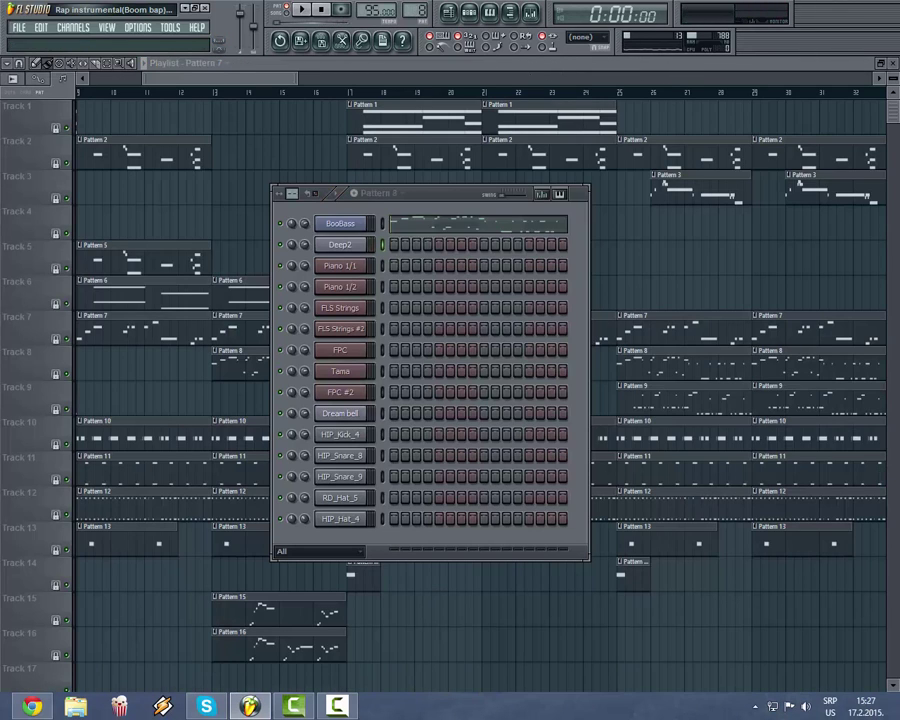
Step: Play Pattern 8's BooBass notes in the piano roll and view the BooBass channel settings
click(427, 230)
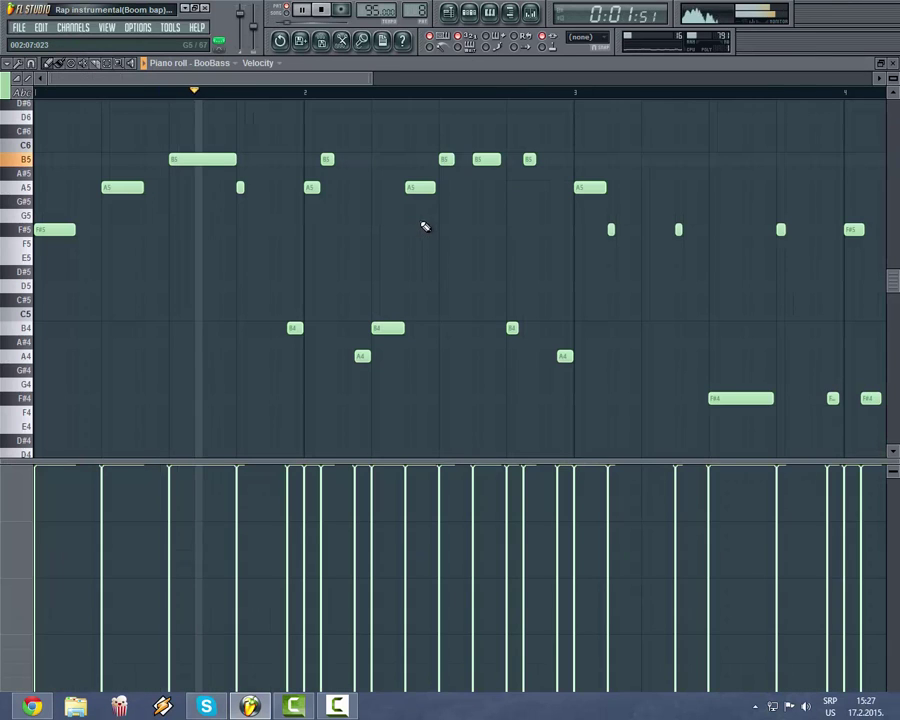
mouse_move(371, 85)
mouse_down()
mouse_move(520, 84)
mouse_move(358, 87)
mouse_up()
click(470, 13)
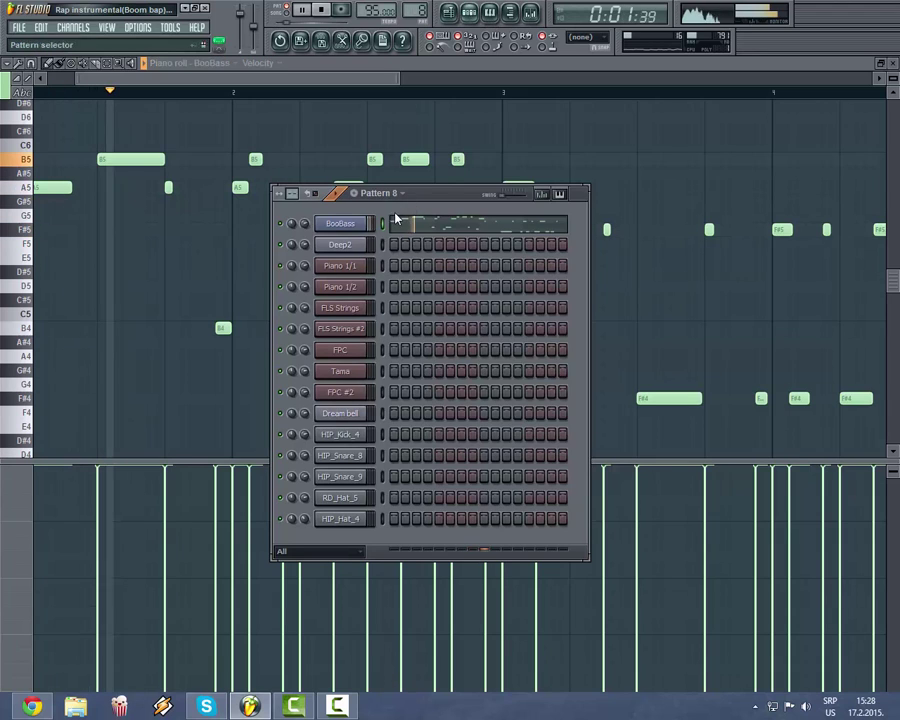
click(355, 226)
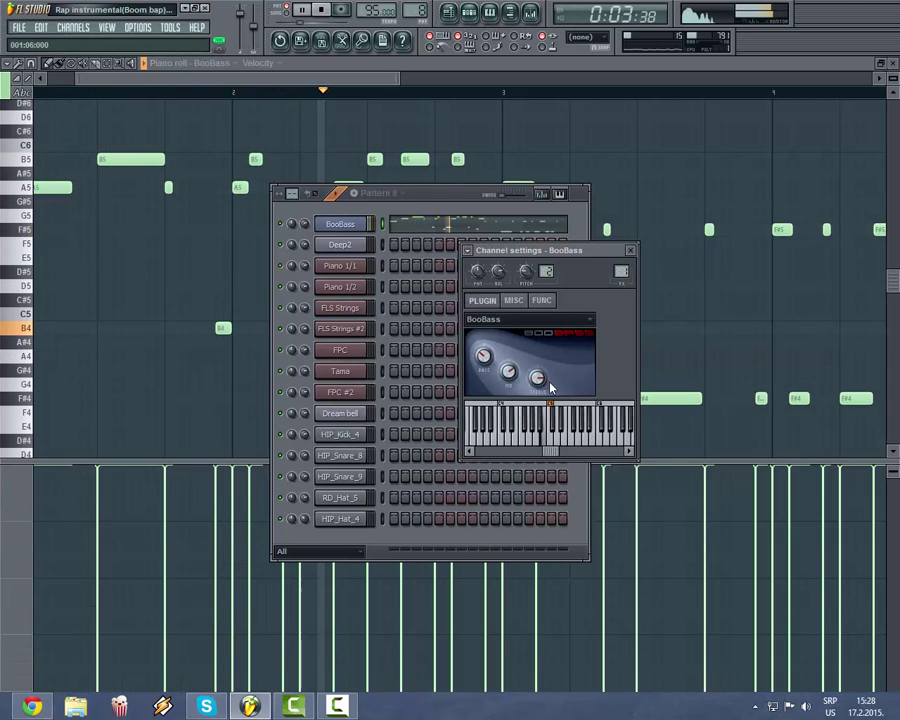
Step: Examine the Fruity Flangus, Fruity Parametric EQ 2 and Fruity Limiter settings on the BooBass mixer track, and close the effect, mixer and piano roll windows
click(531, 15)
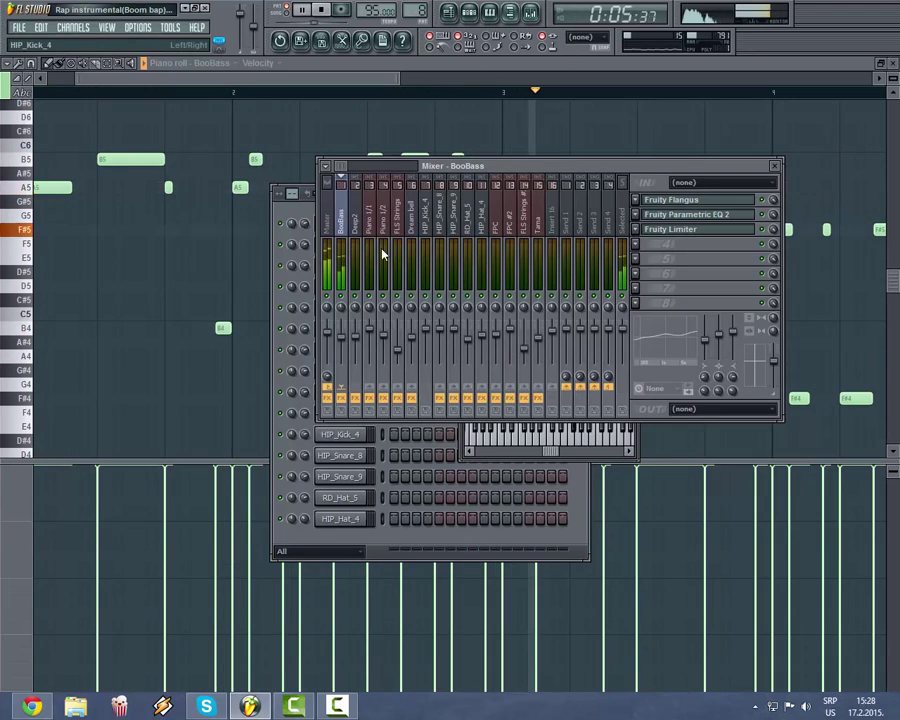
click(690, 201)
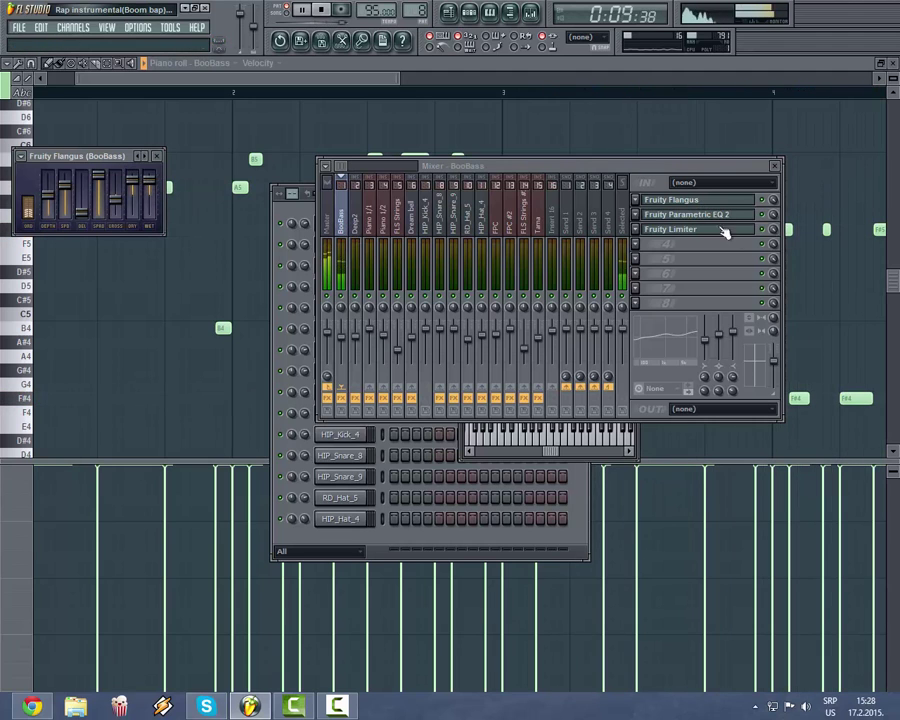
click(683, 214)
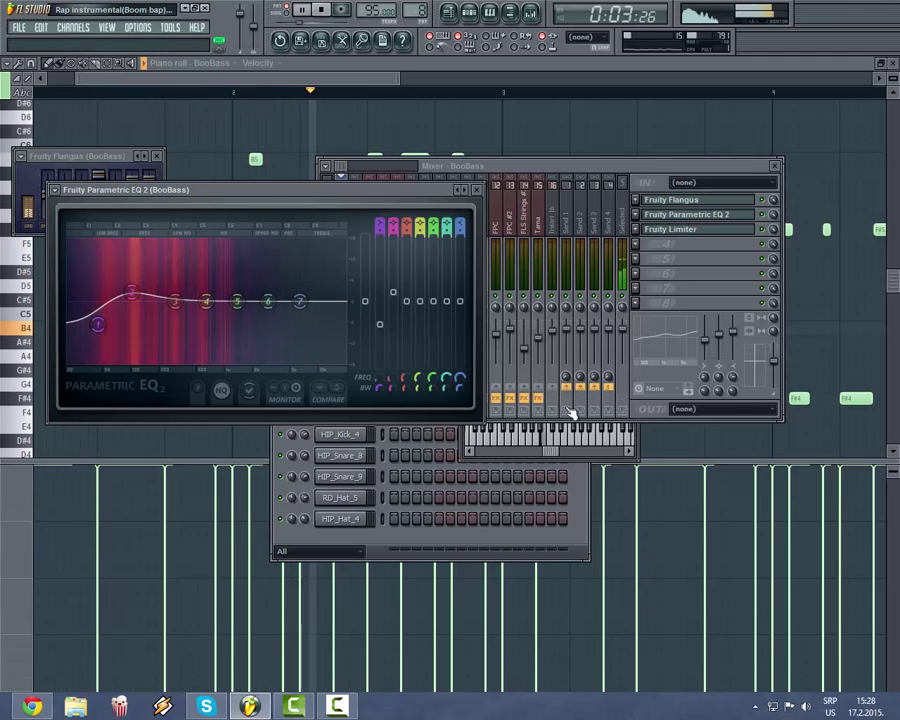
click(676, 231)
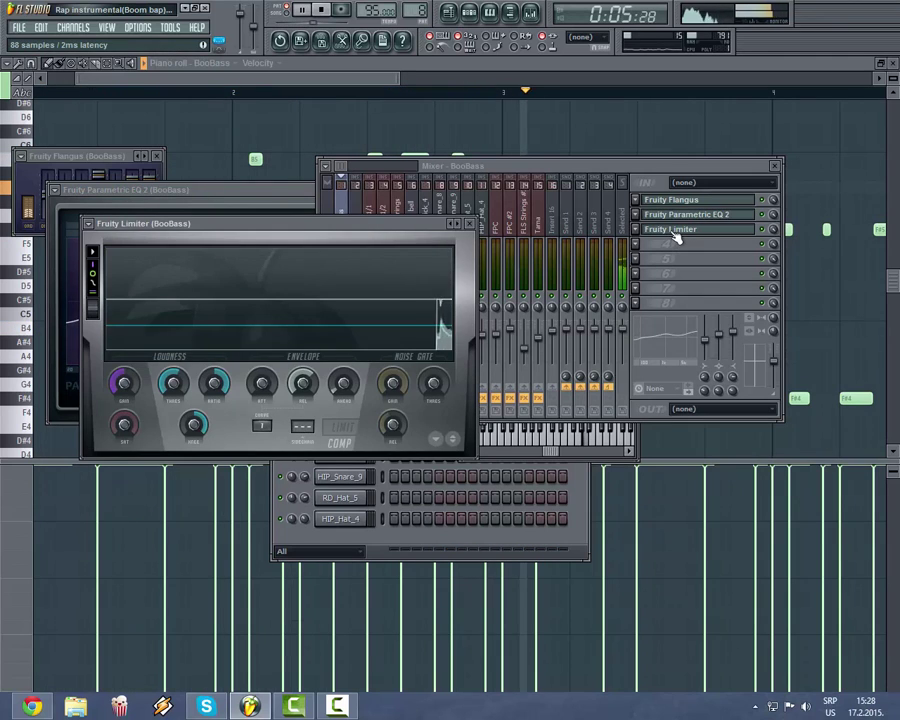
key(Escape)
key(Escape)
key(Escape)
key(Escape)
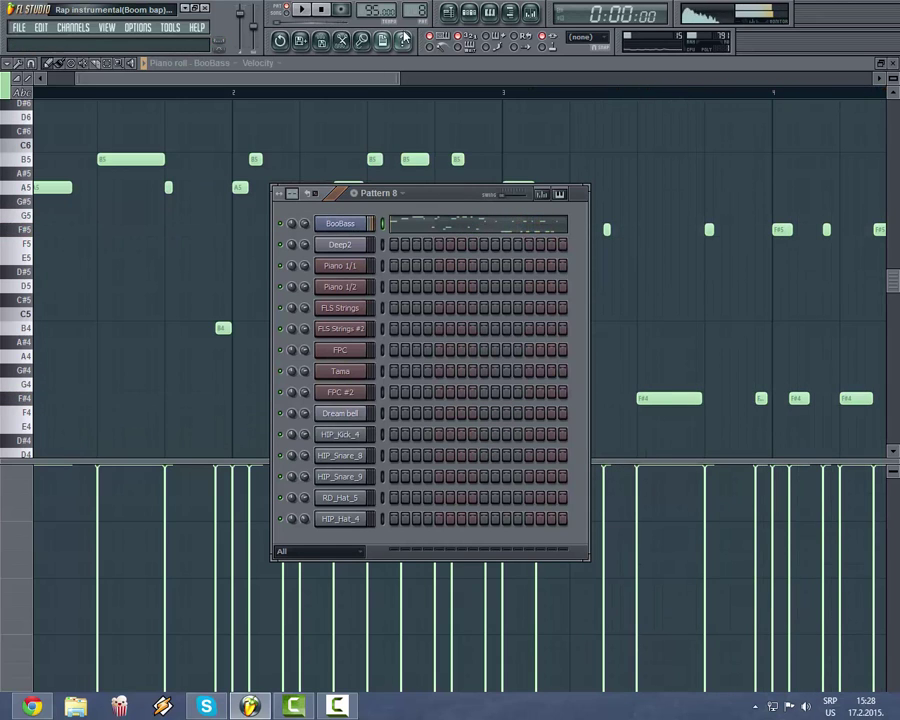
click(893, 64)
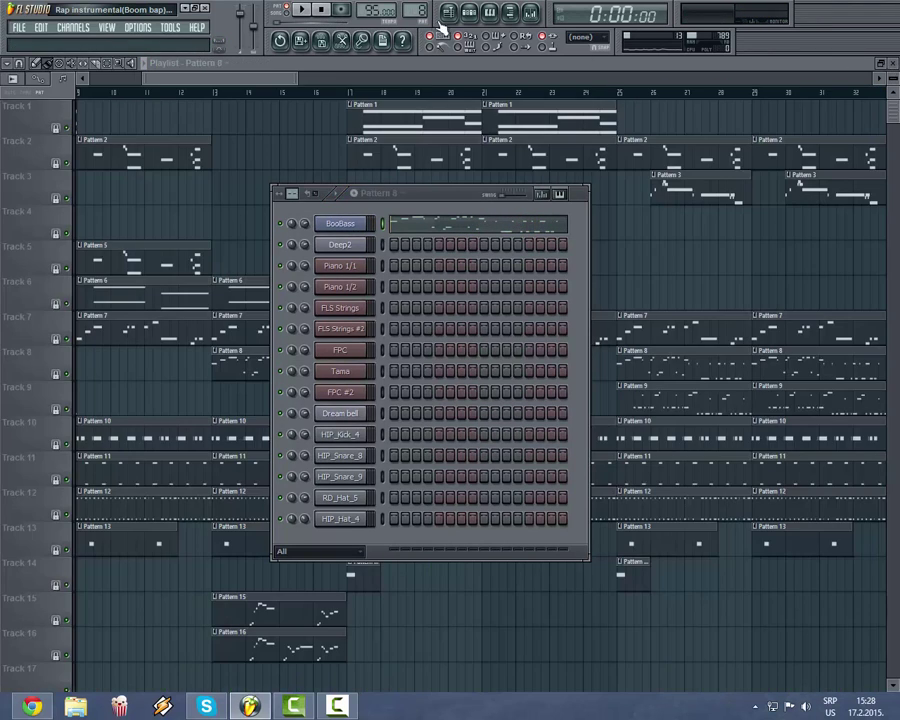
Step: Play Pattern 9 and inspect its BooBass notes in the piano roll
click(416, 226)
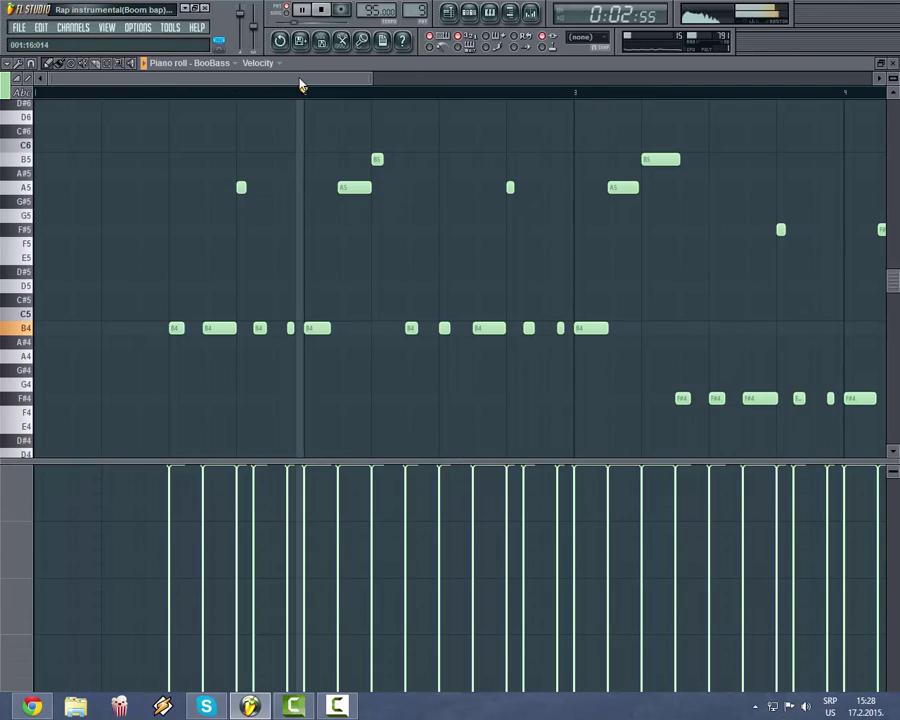
drag(304, 82, 342, 108)
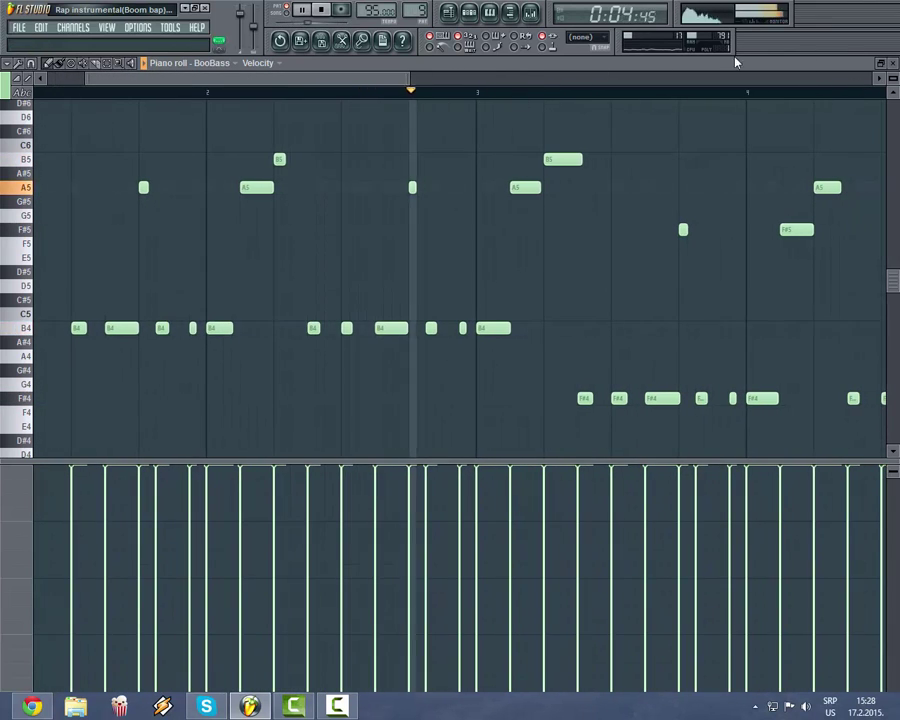
Step: View the remaining BooBass notes of Pattern 9, and play and inspect Pattern 10's HIP_Kick_4 notes in the piano roll
drag(400, 84, 510, 88)
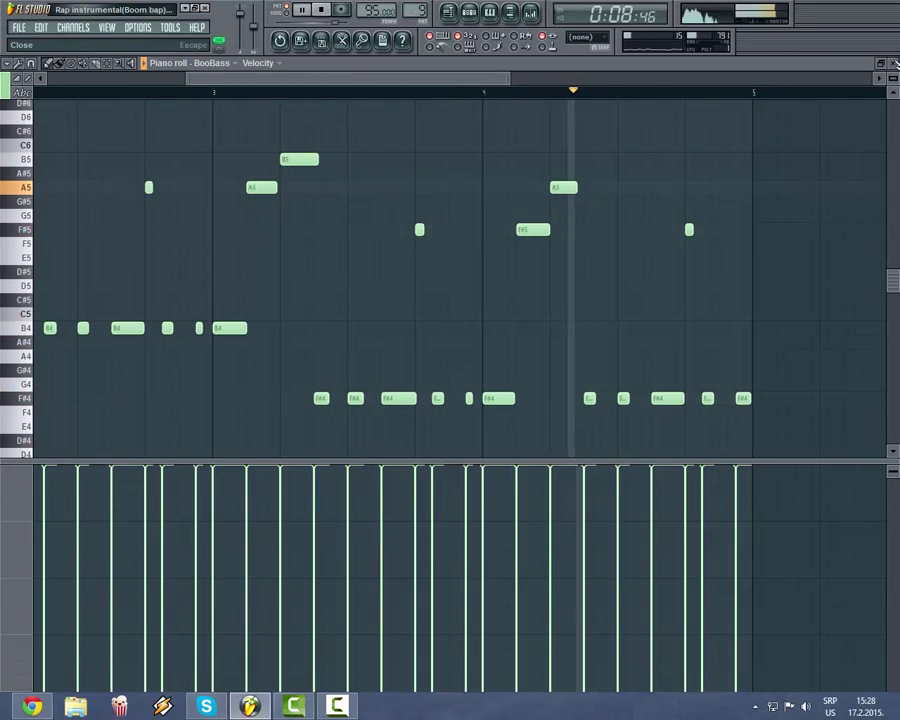
key(F5)
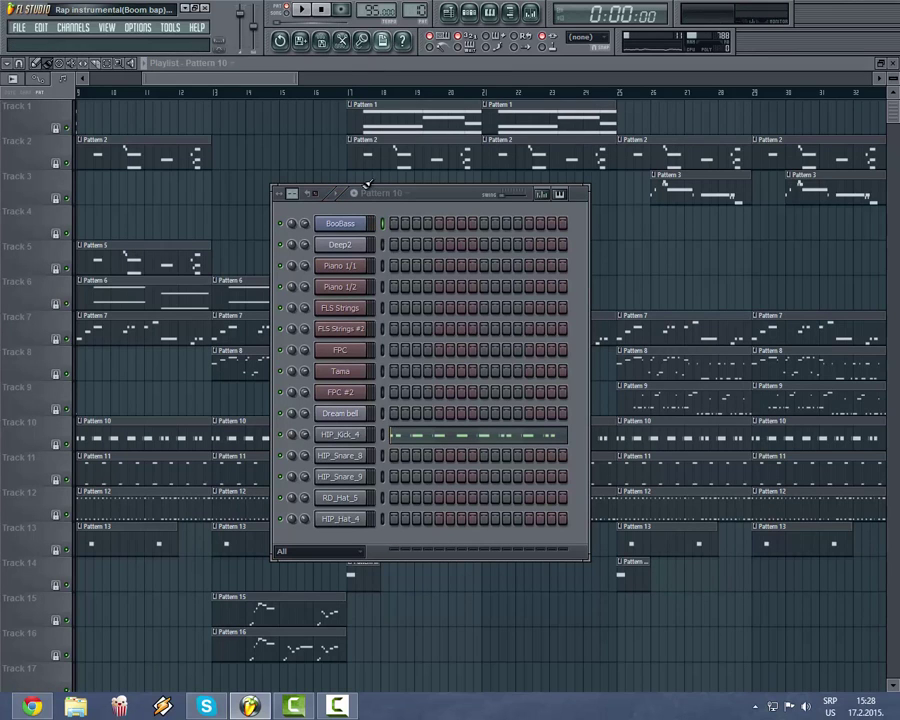
click(413, 437)
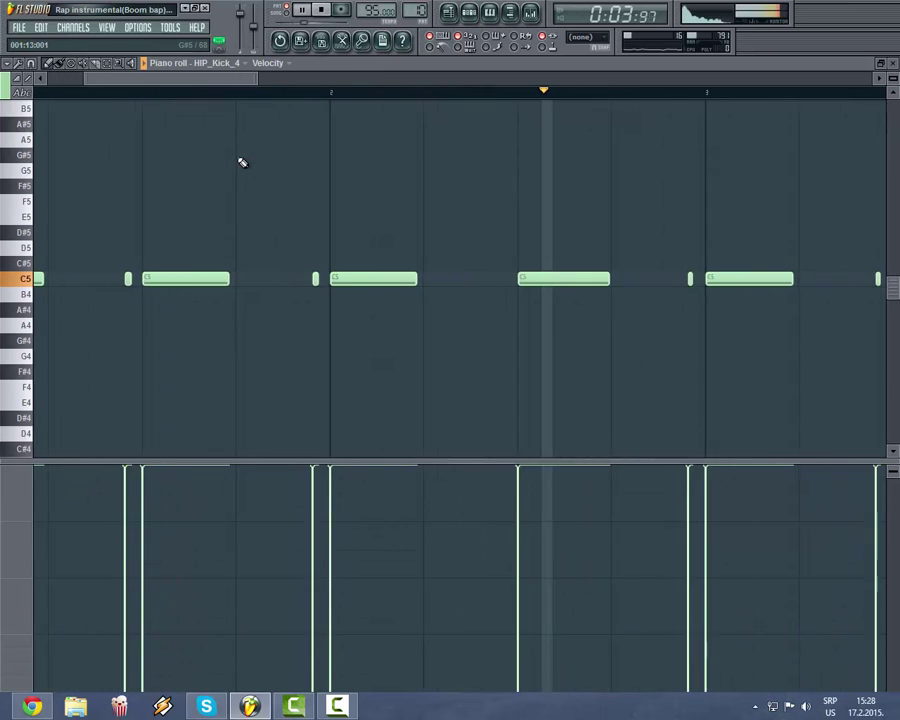
scroll(242, 162, up, 4)
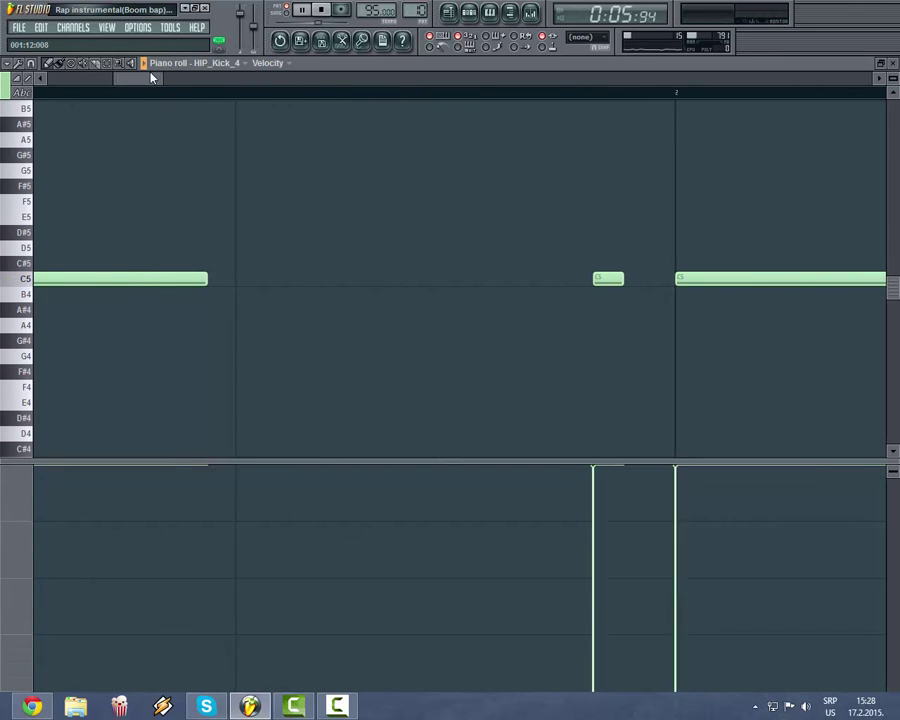
drag(165, 95, 348, 148)
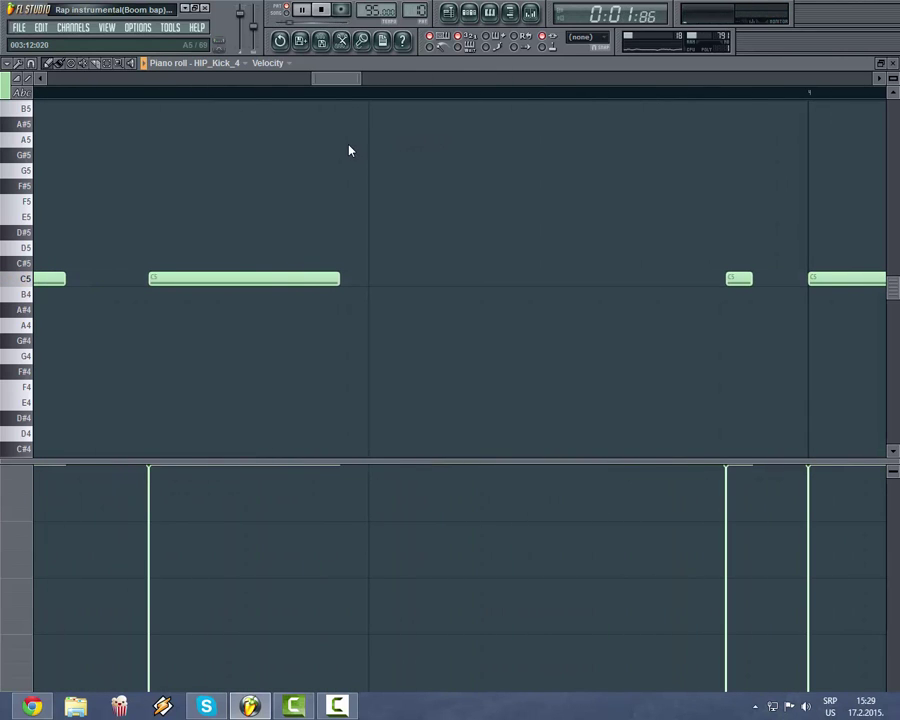
scroll(346, 150, down, 3)
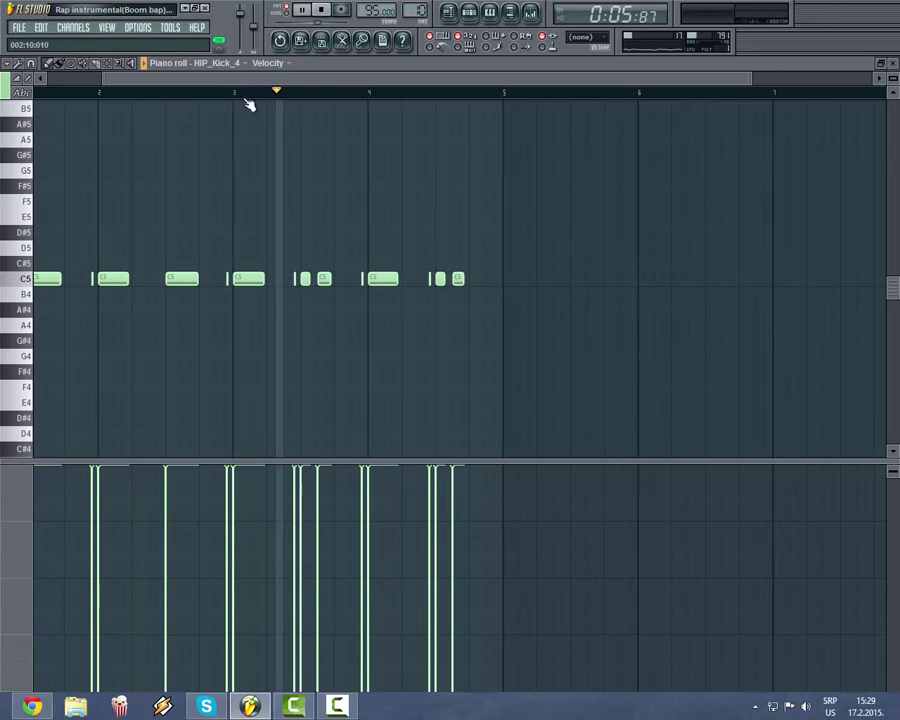
drag(689, 80, 539, 80)
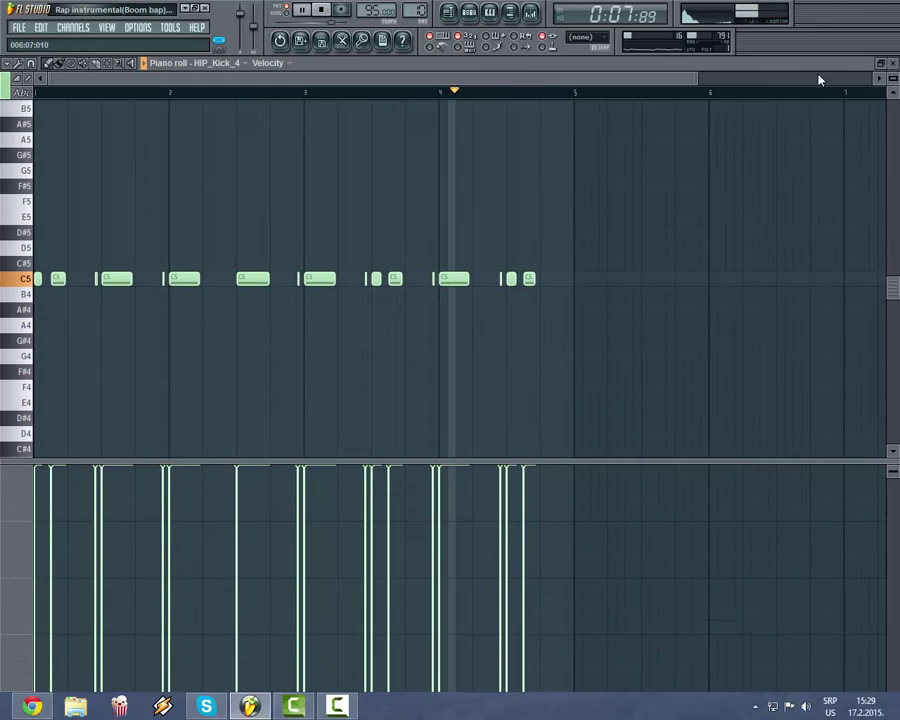
click(893, 63)
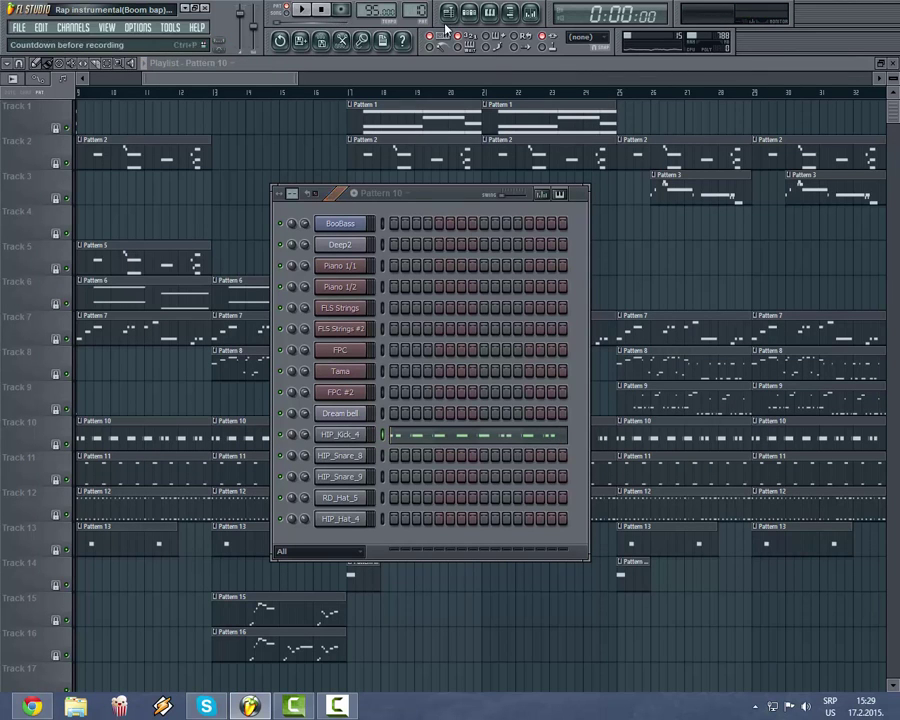
Step: Play Pattern 11 and inspect its FPC #2, HIP_Snare_8 and HIP_Snare_9 notes in the piano roll
scroll(415, 10, up, 1)
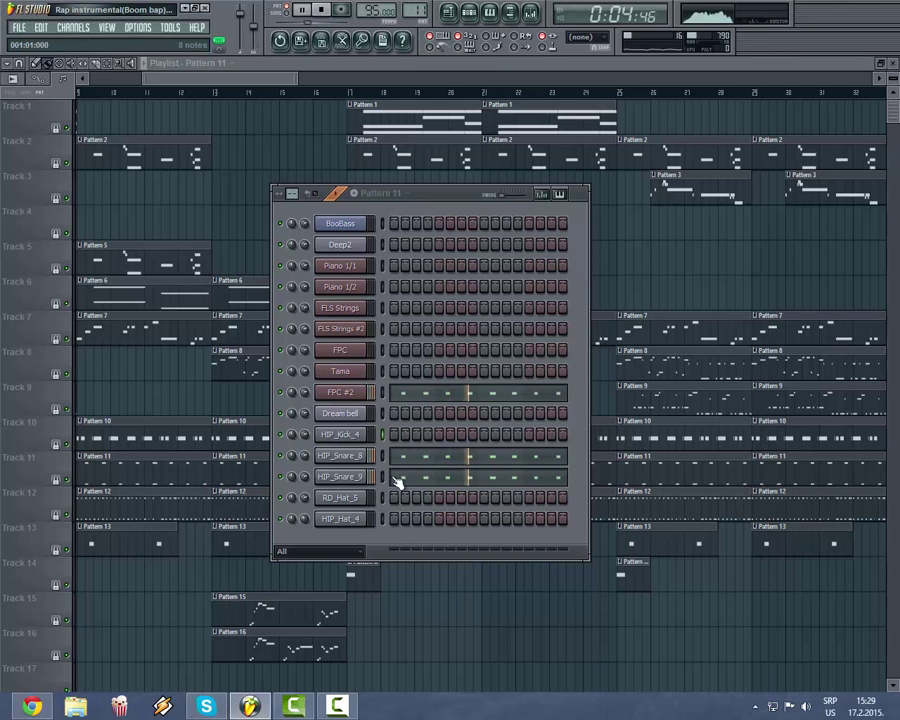
click(413, 398)
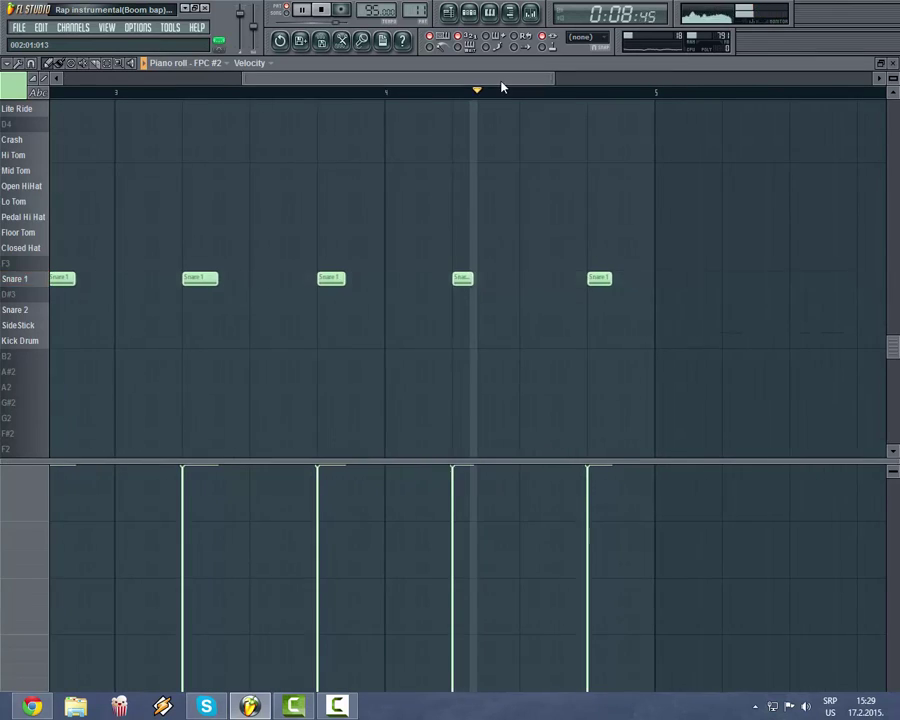
key(F7)
click(397, 457)
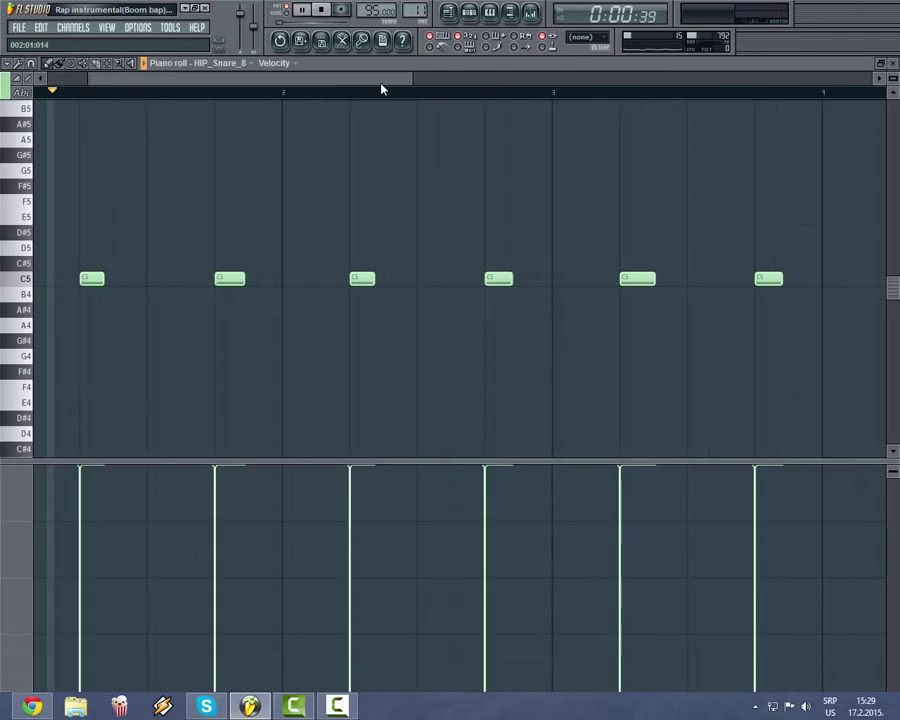
key(F7)
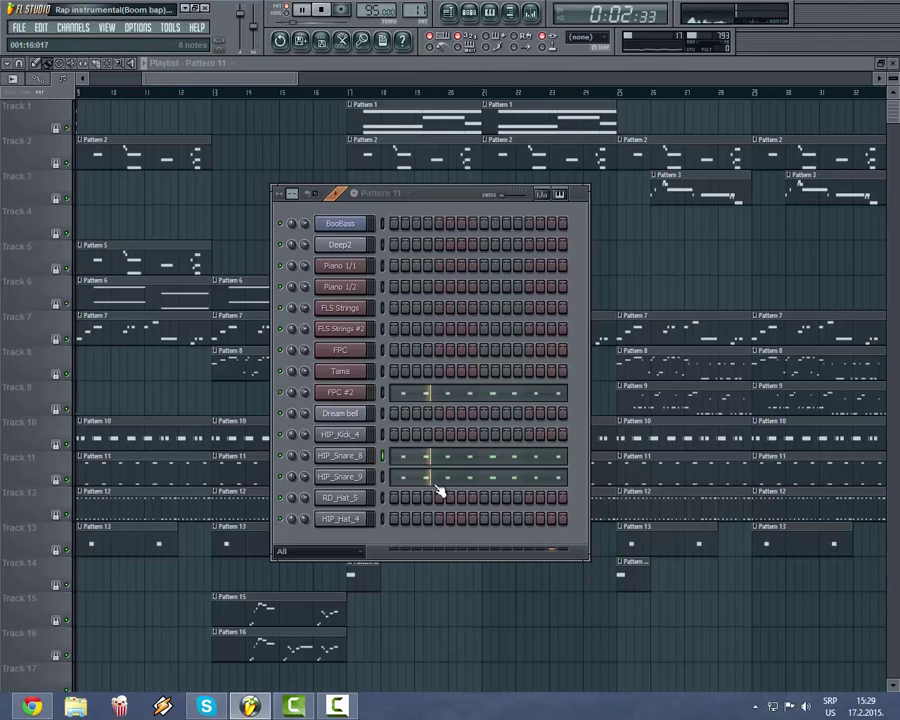
click(437, 484)
key(F7)
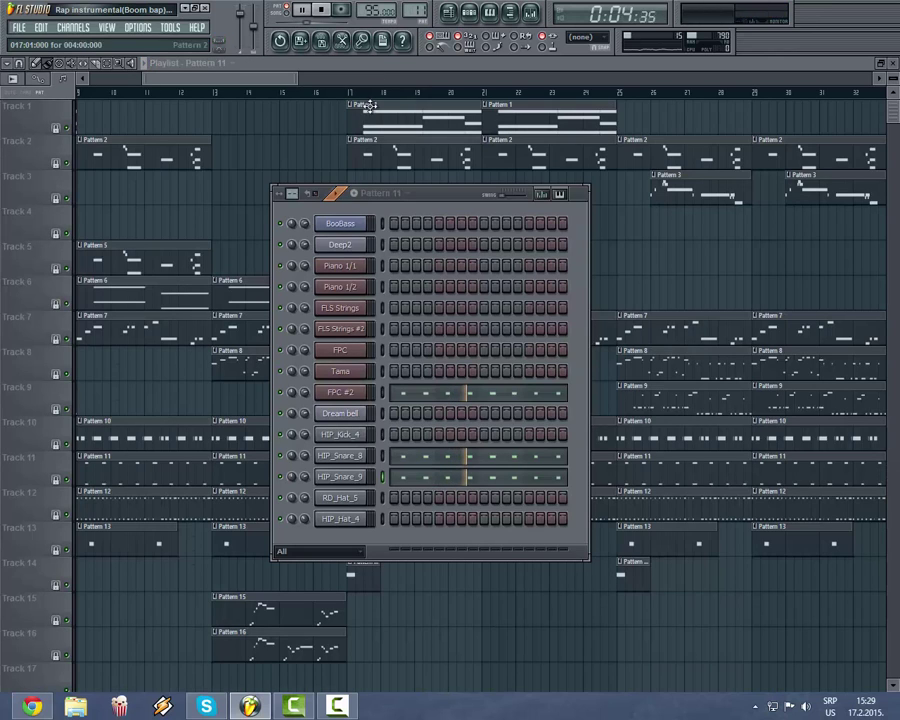
Step: Play Pattern 12, inspect its FPC closed hat notes in the piano roll, and view the FPC instrument settings
scroll(380, 193, down, 1)
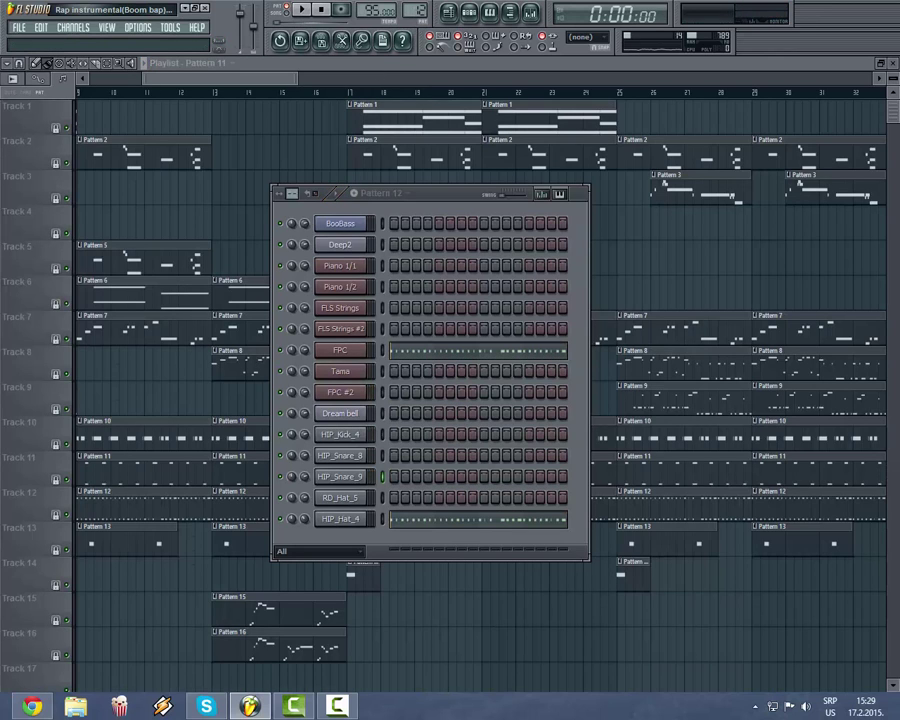
click(409, 356)
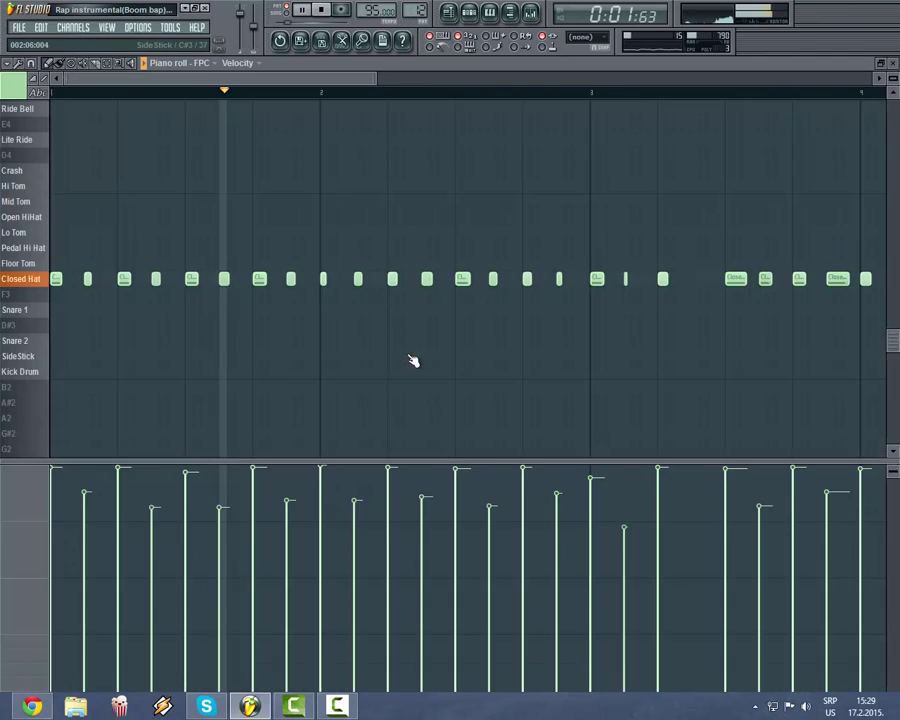
drag(297, 82, 462, 98)
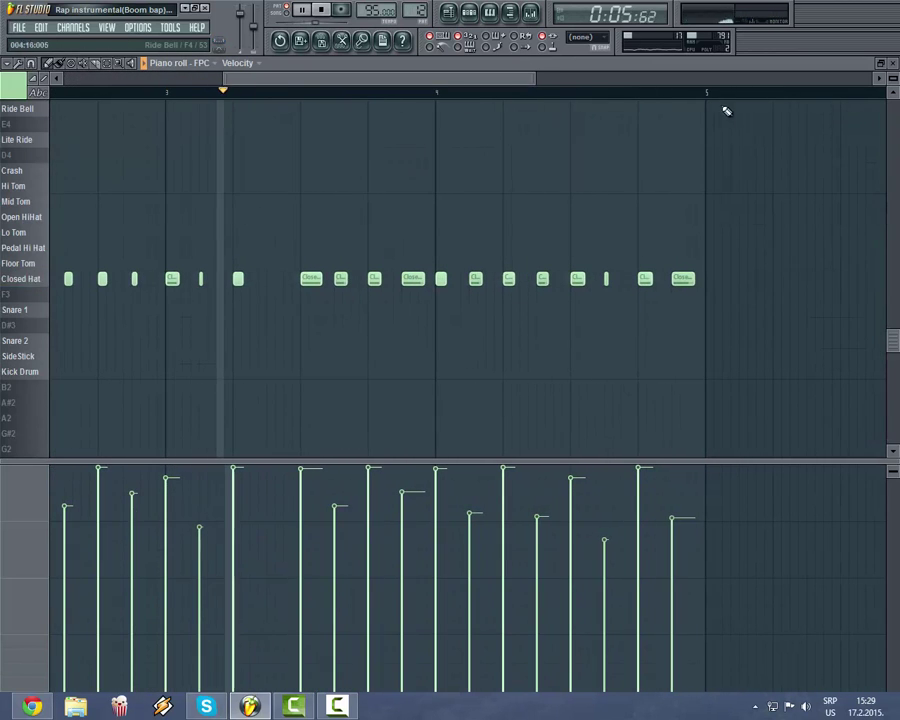
key(F5)
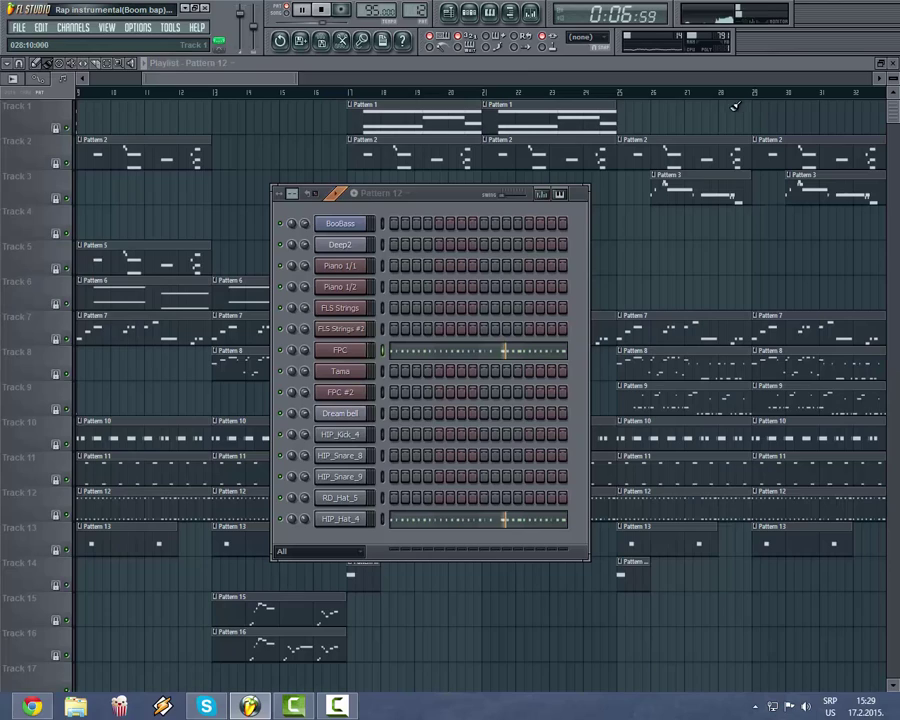
click(343, 352)
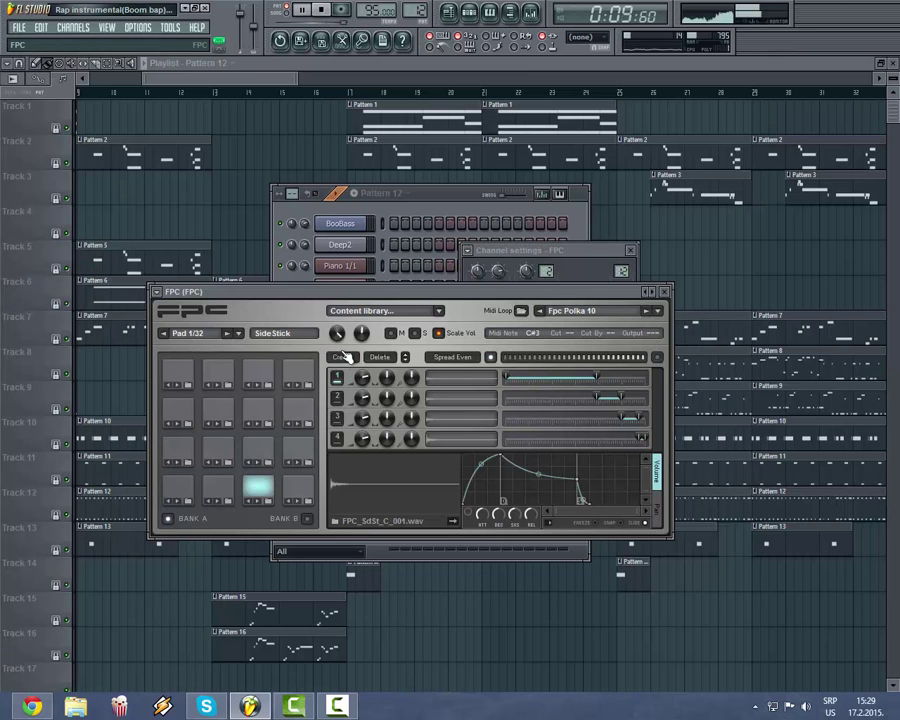
click(438, 213)
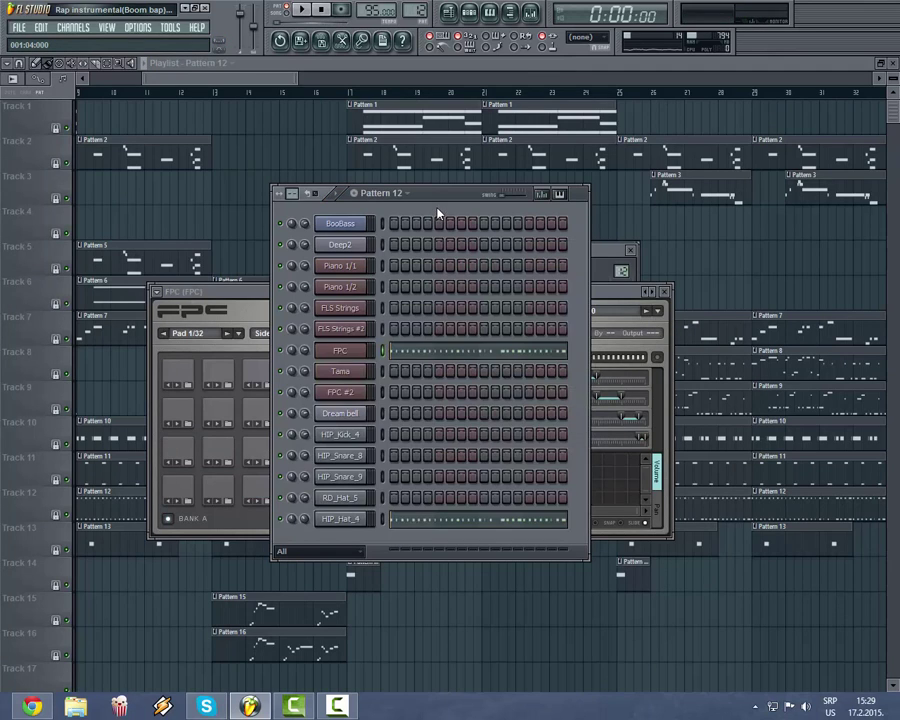
Step: Play Pattern 12 again and inspect its HIP_Hat_4 notes and velocities in the piano roll
key(space)
click(408, 521)
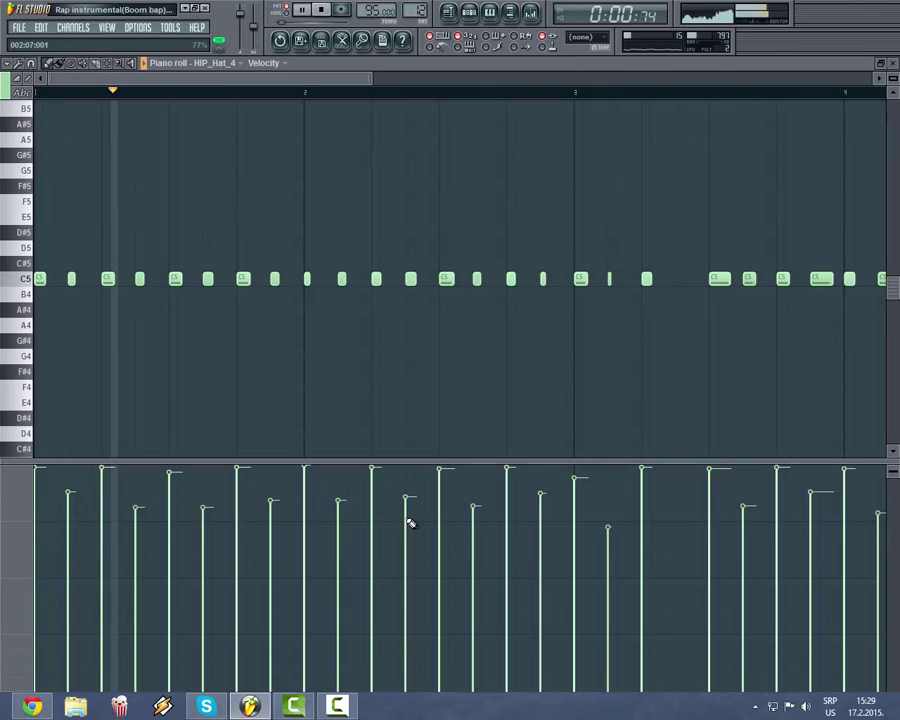
drag(323, 77, 500, 91)
key(F7)
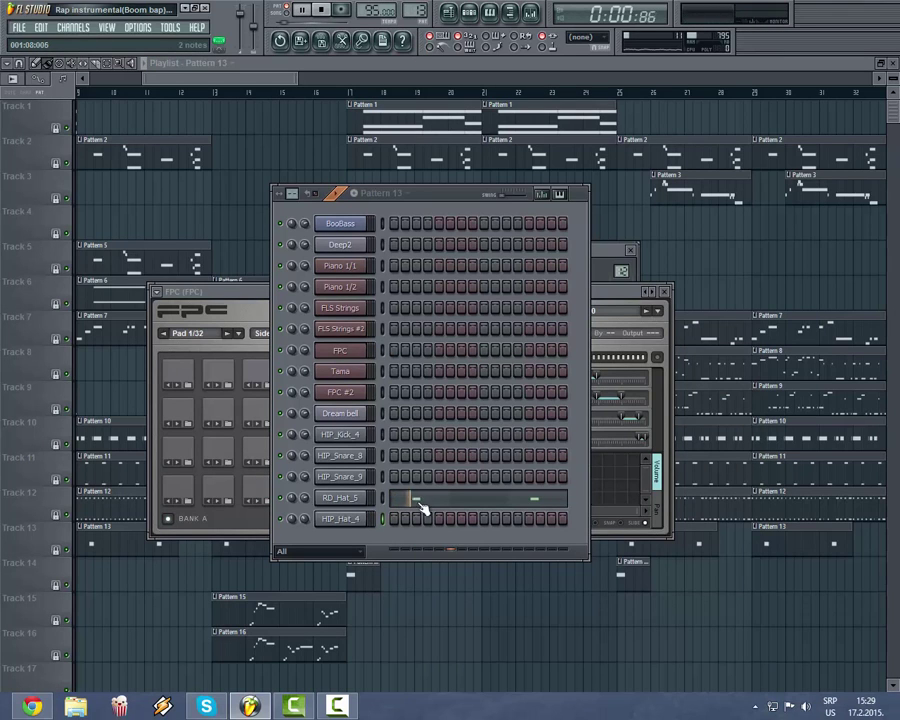
Step: Play Pattern 13 and examine the Fruity Parametric EQ 2 settings on the RD_Hat_5 mixer track
click(531, 13)
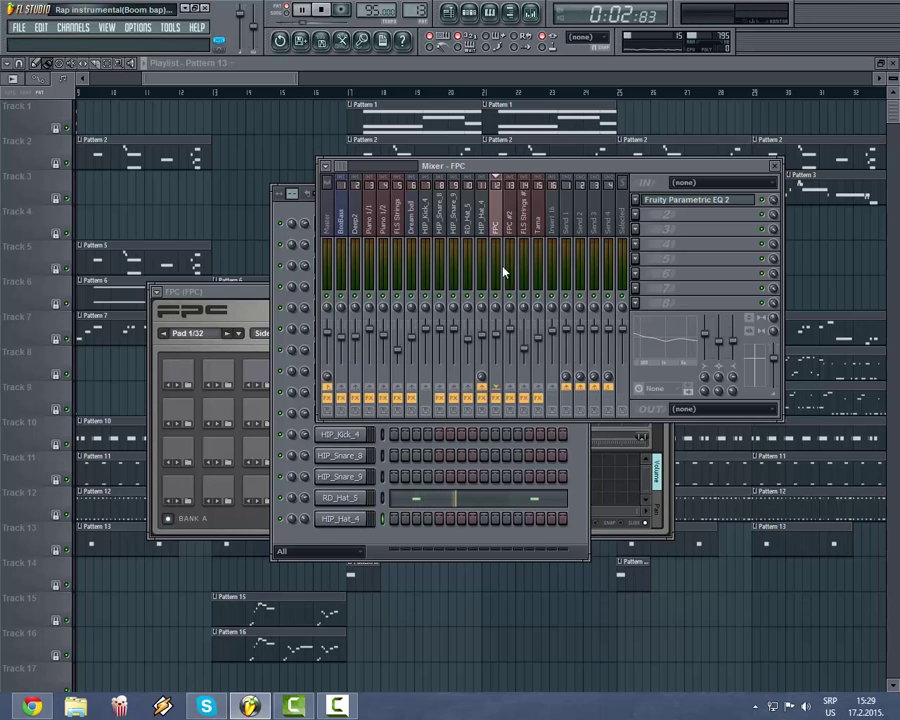
click(475, 230)
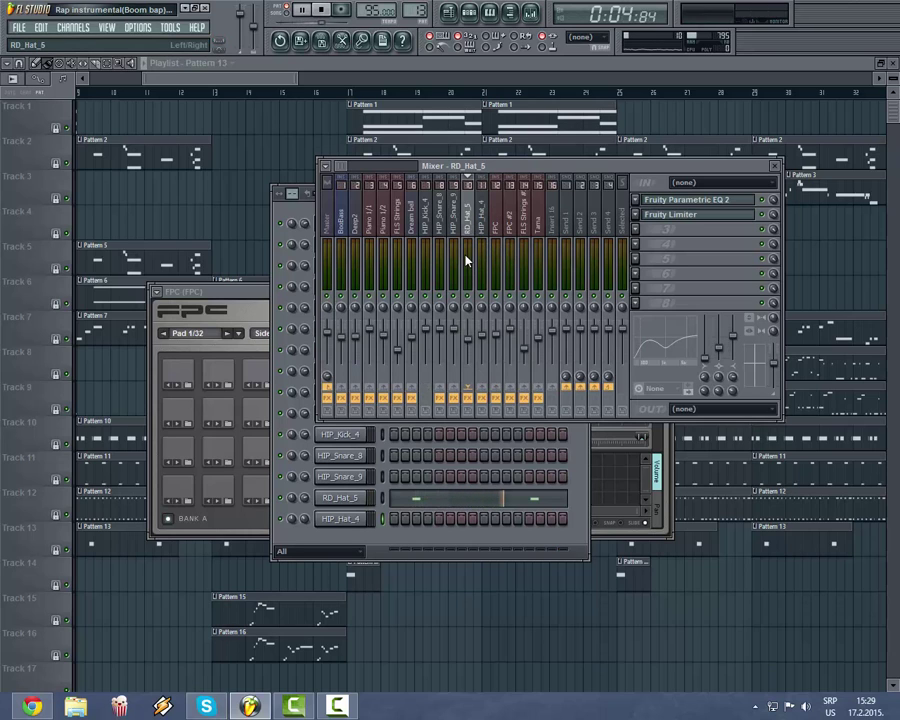
click(694, 201)
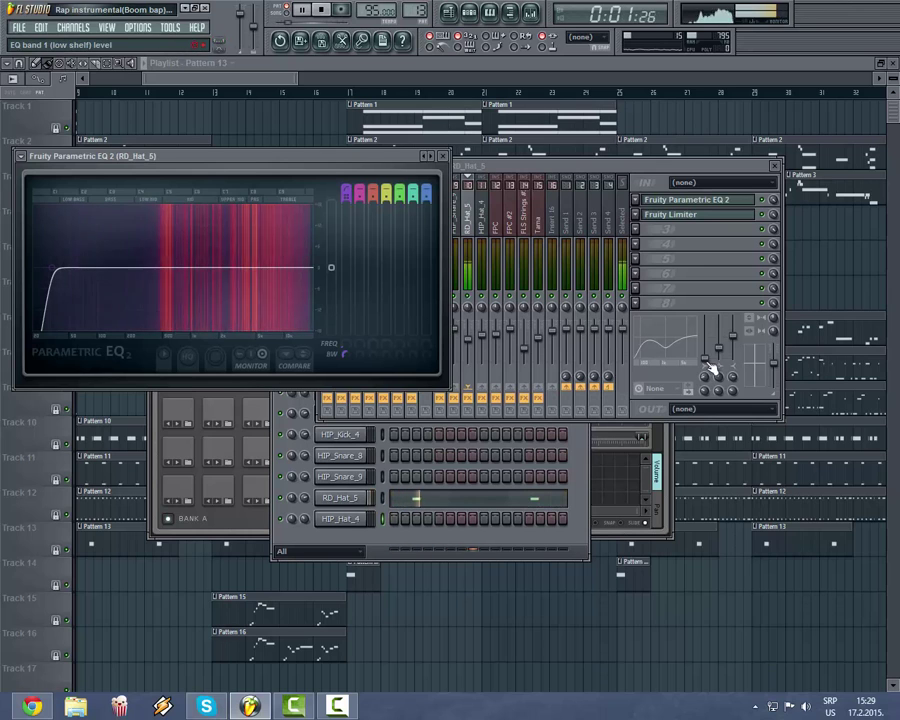
click(444, 157)
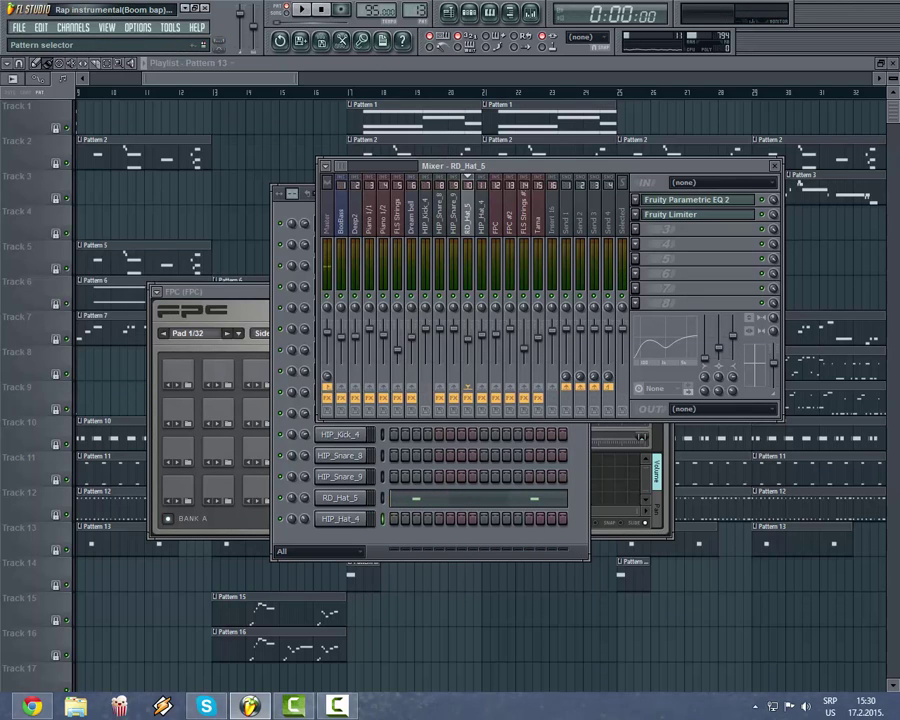
Step: Bring the channel rack forward and inspect Pattern 14's Tama splash note in the piano roll
click(304, 216)
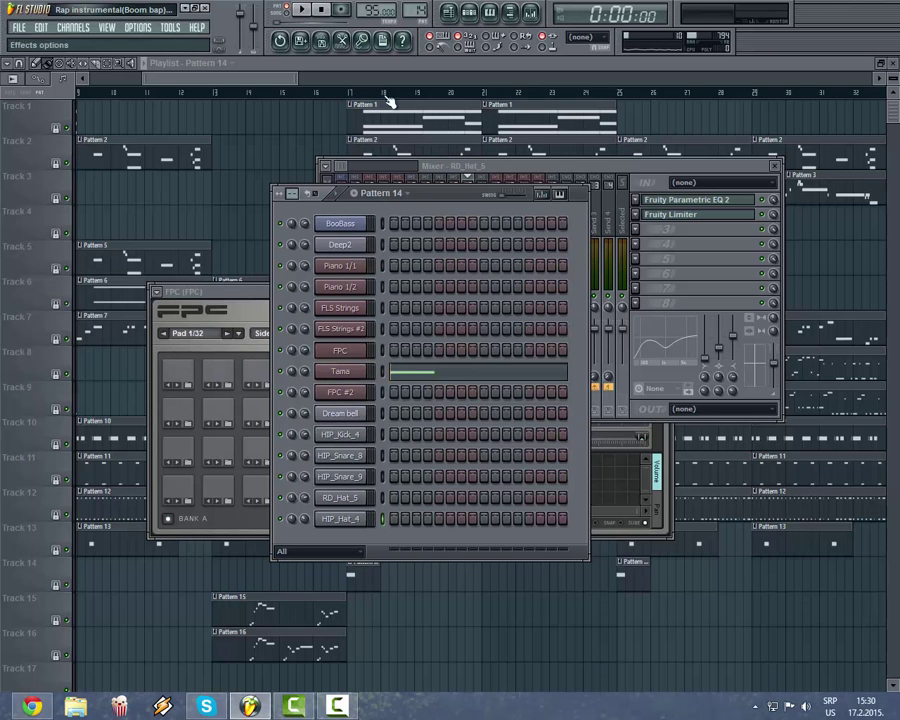
click(448, 380)
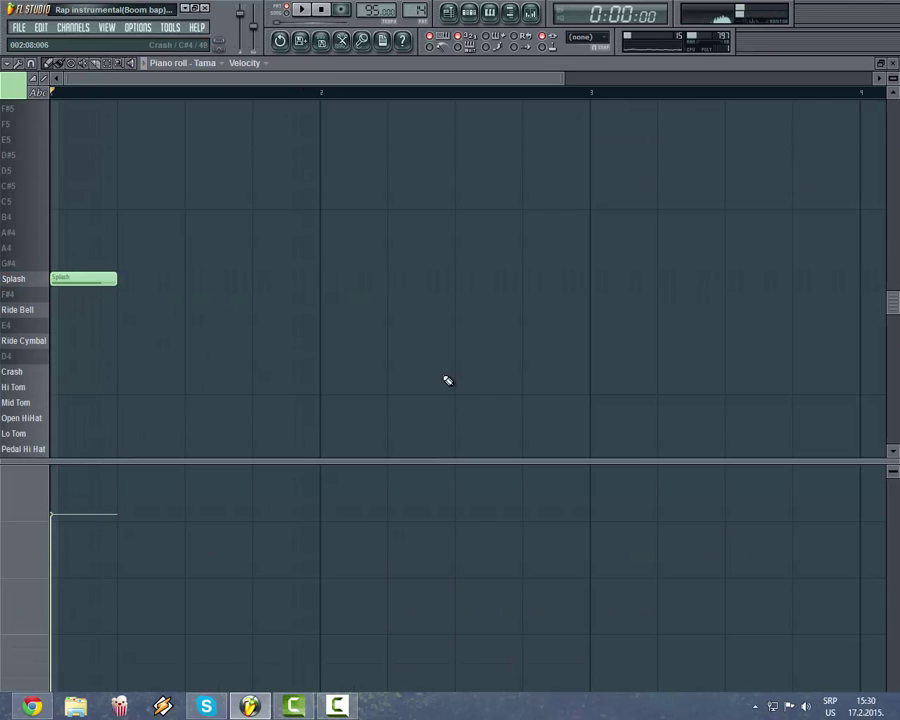
key(F7)
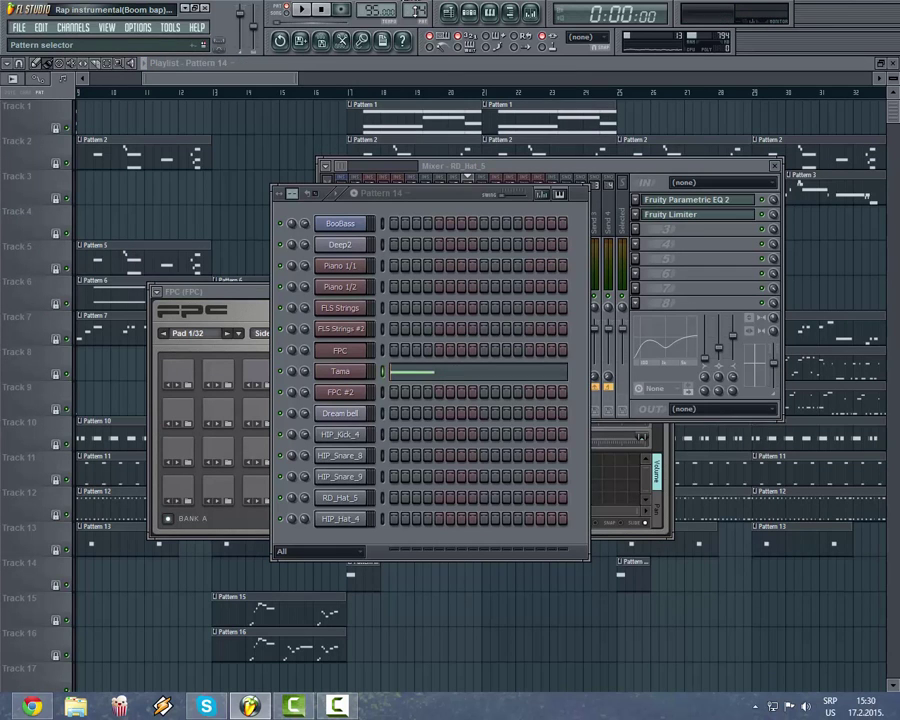
Step: Play Pattern 15, inspect all its Piano 1/1 notes in the piano roll, and stop playback
scroll(415, 11, up, 1)
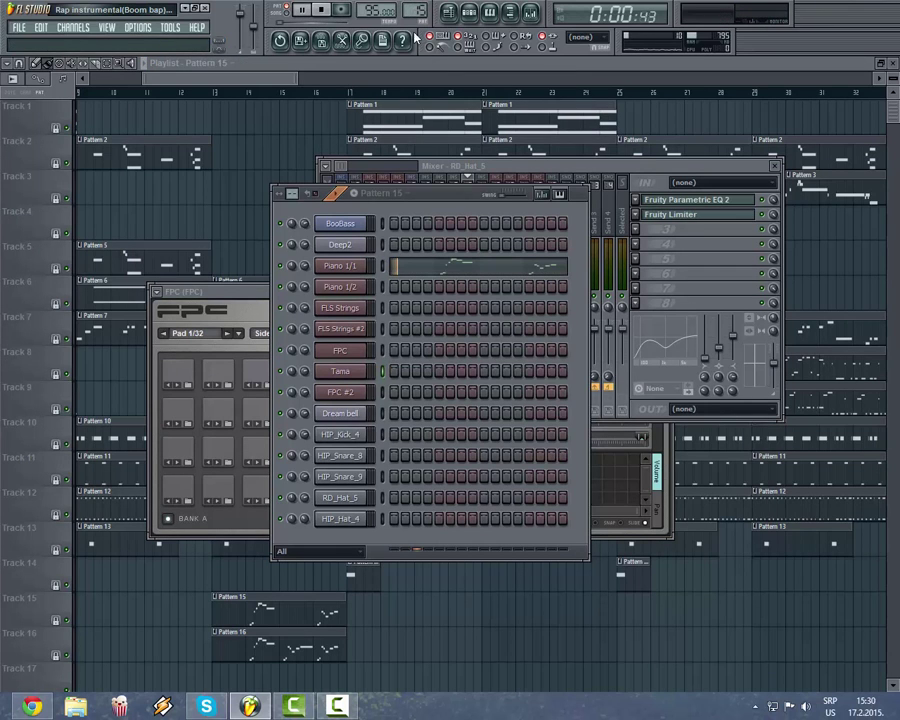
click(490, 277)
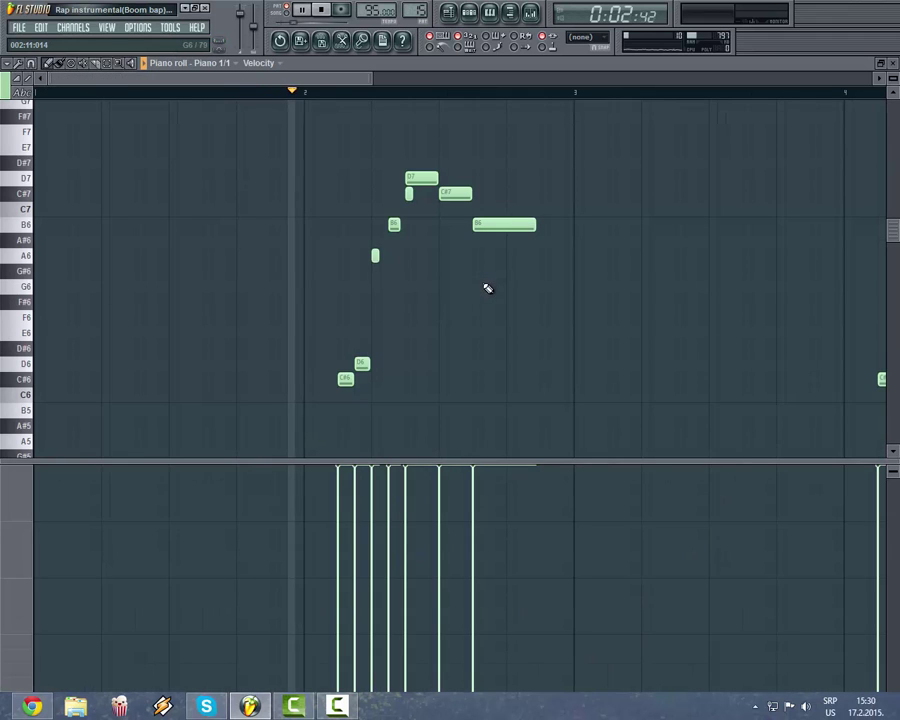
drag(342, 89, 556, 145)
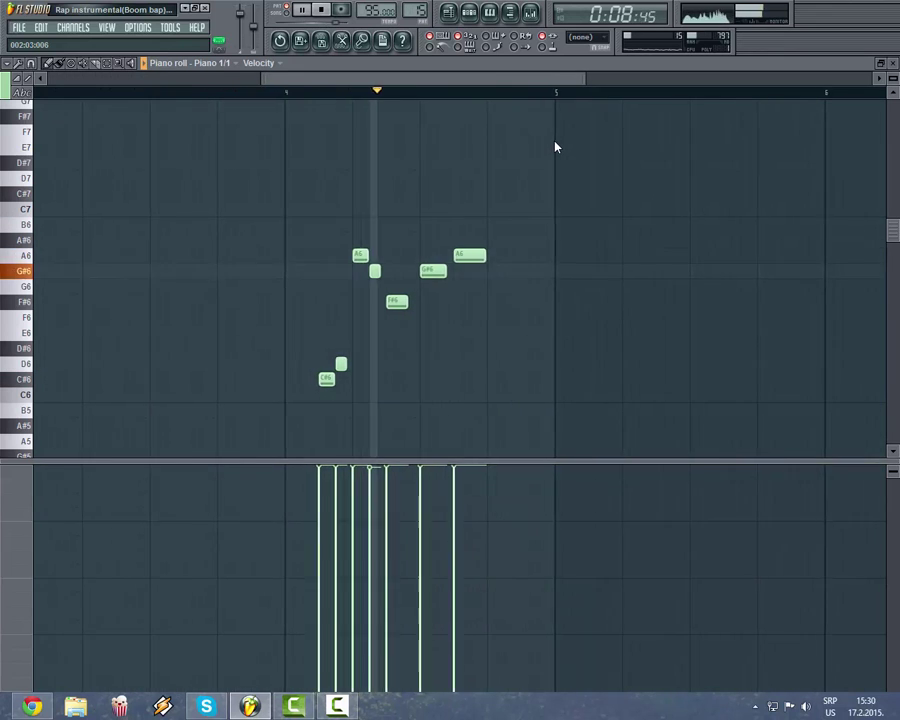
key(Page_Down)
scroll(222, 142, left, 4)
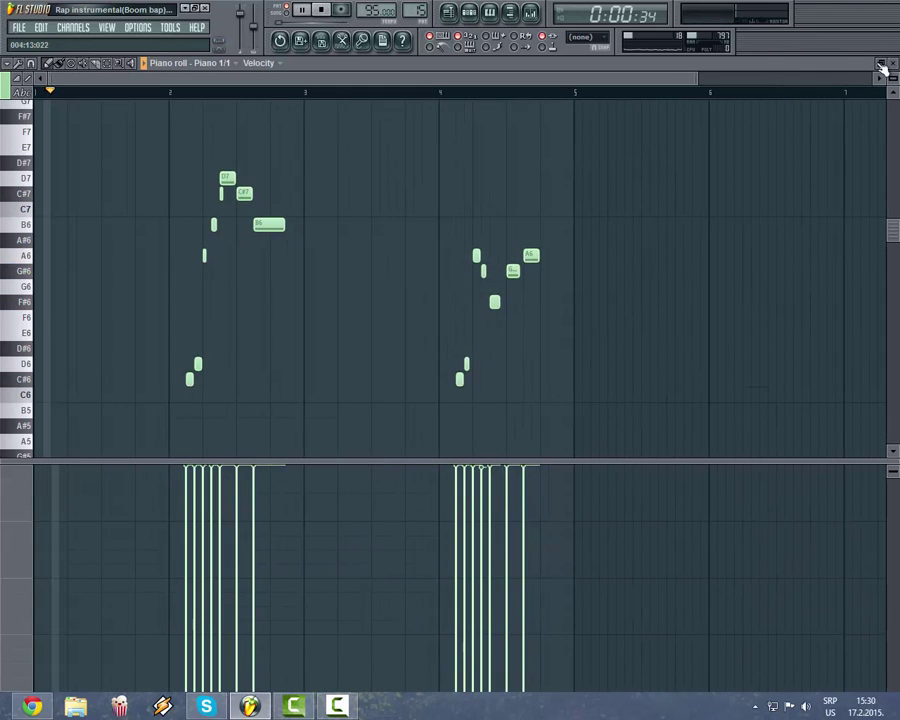
click(893, 68)
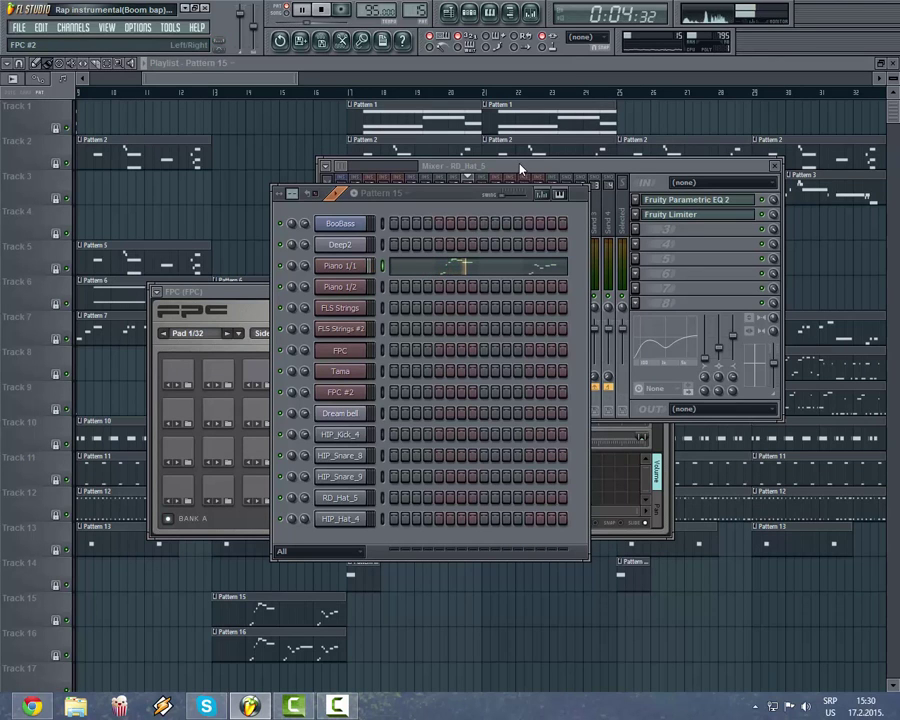
key(space)
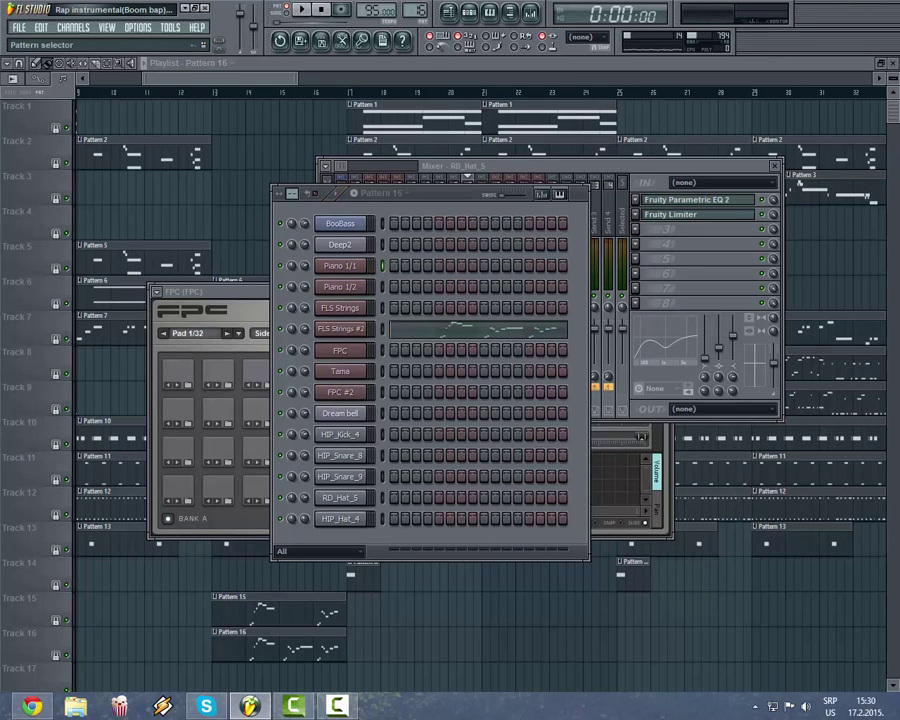
Step: Play Pattern 16 and inspect all its FLS Strings #2 notes in the piano roll
click(462, 332)
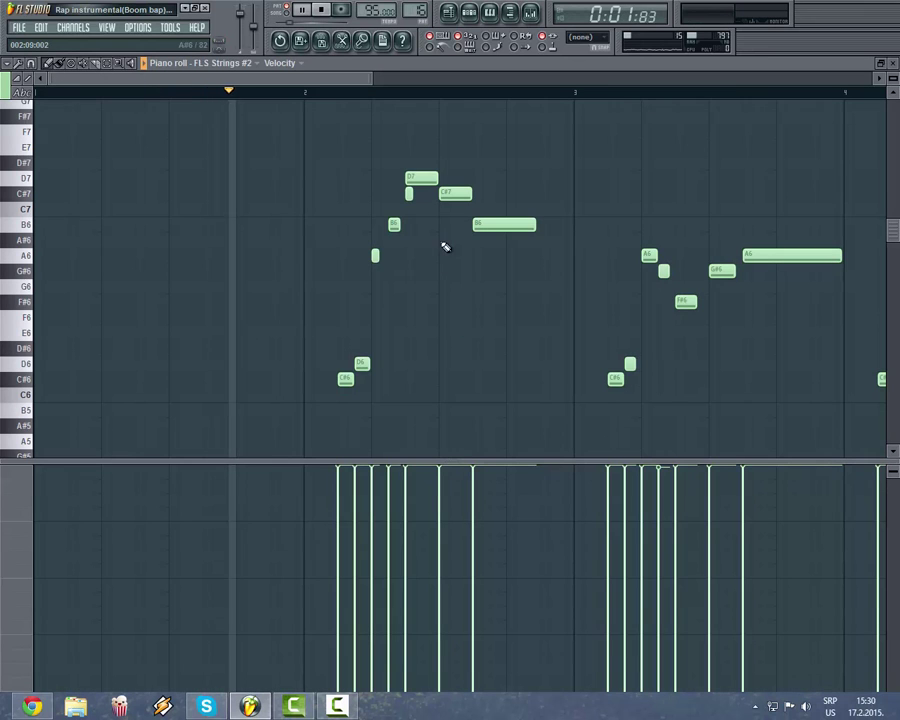
drag(344, 82, 576, 151)
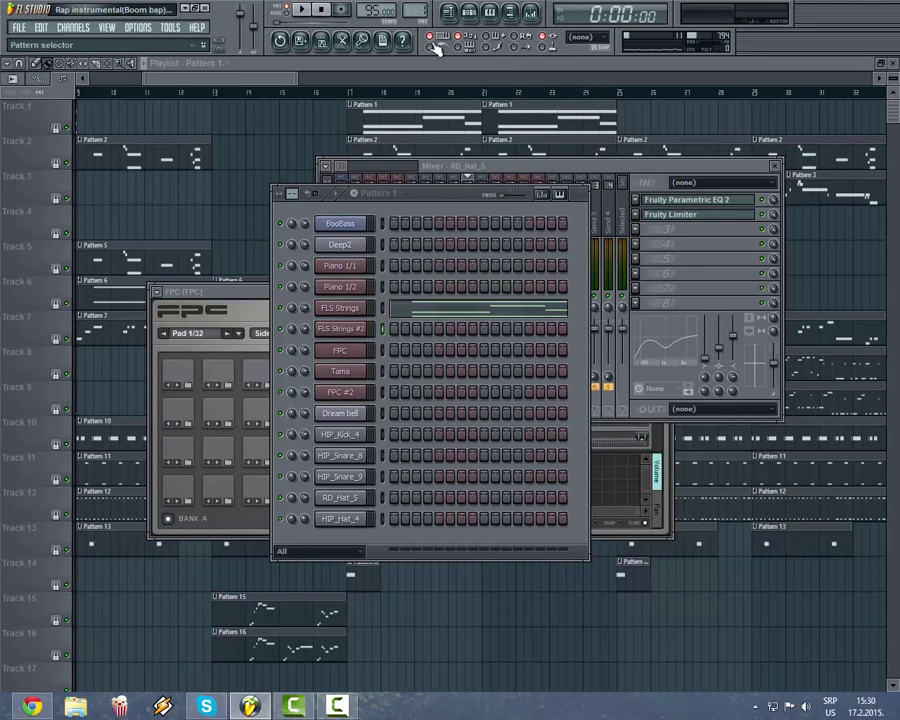
Step: Play the arrangement from its start in song mode and inspect Pattern 1's FLS Strings notes in the piano roll
click(676, 176)
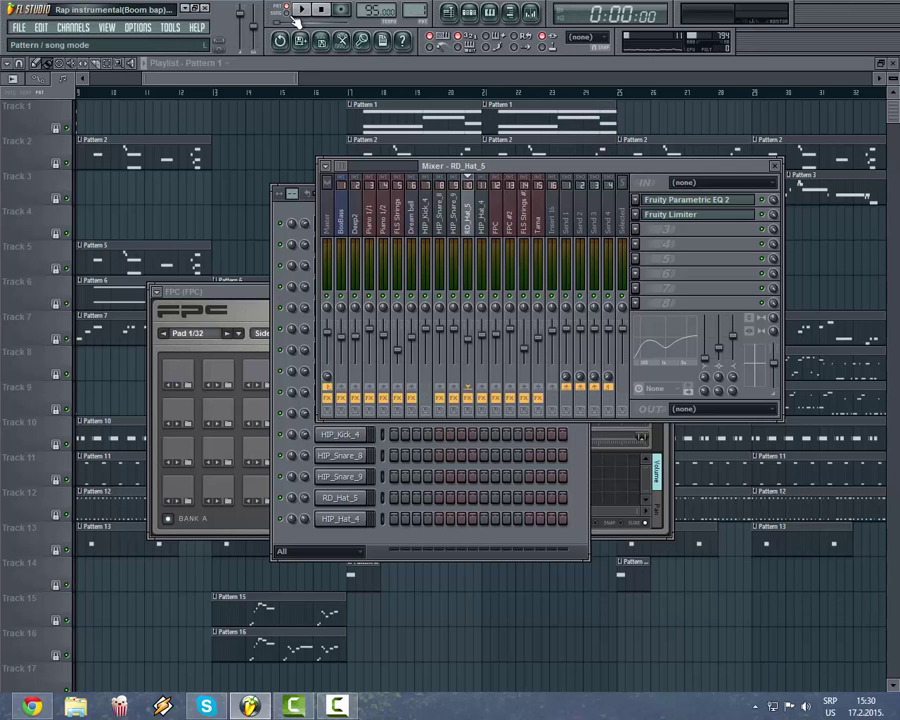
drag(286, 86, 227, 94)
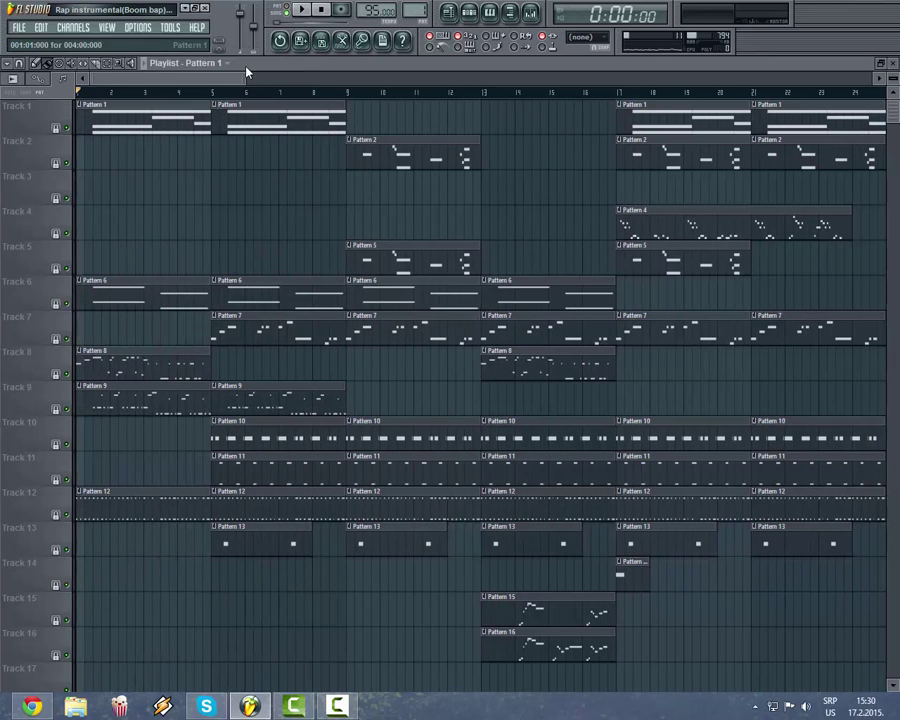
click(466, 18)
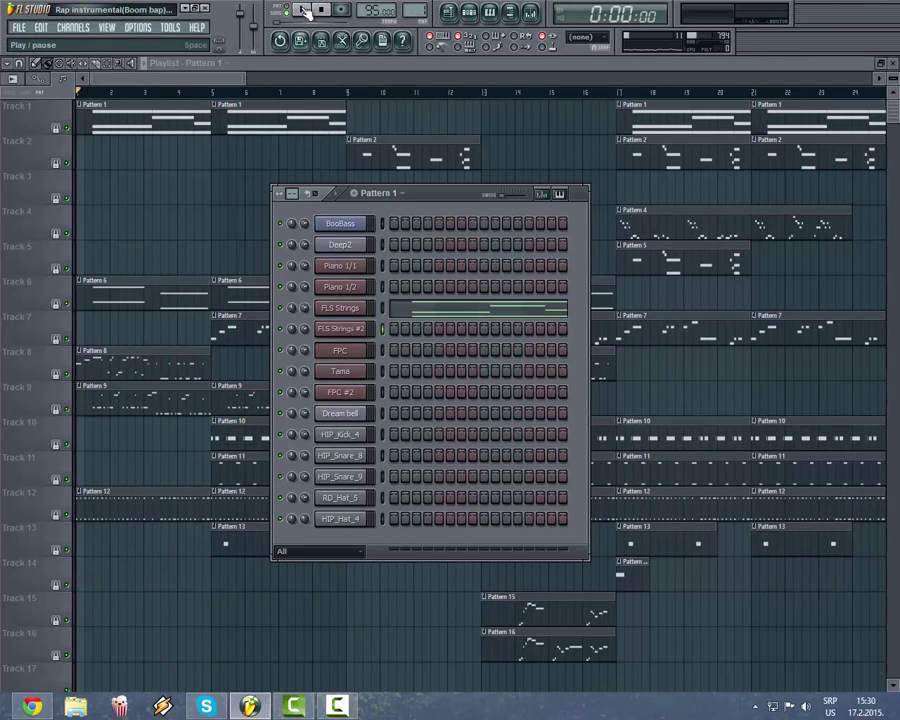
click(442, 304)
scroll(442, 304, down, 3)
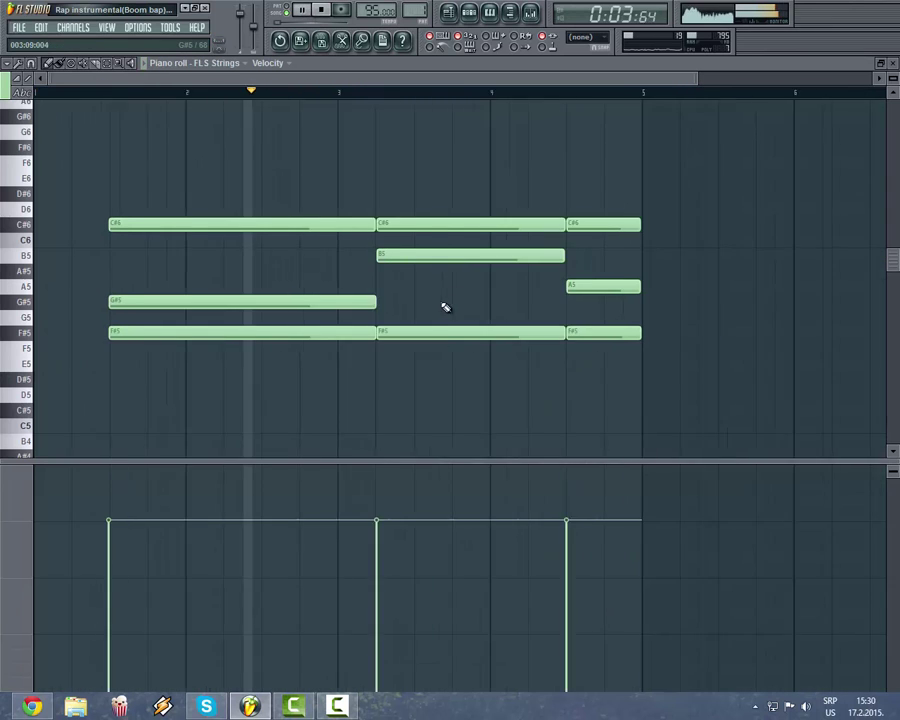
Step: Examine the Fruity Parametric EQ 2 settings on the FLS Strings mixer track and close the mixer
click(531, 10)
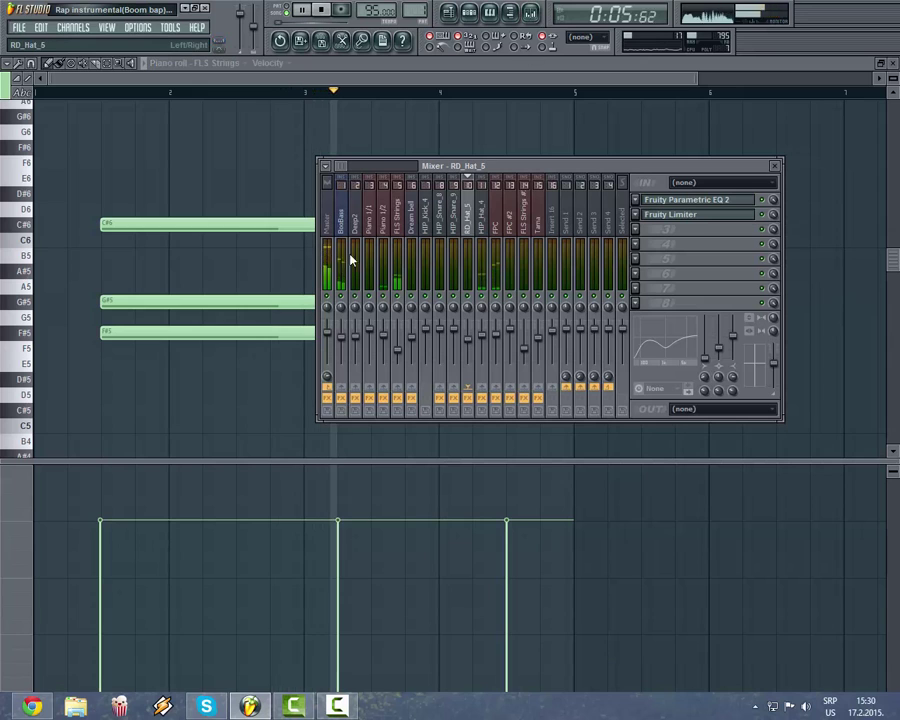
click(399, 240)
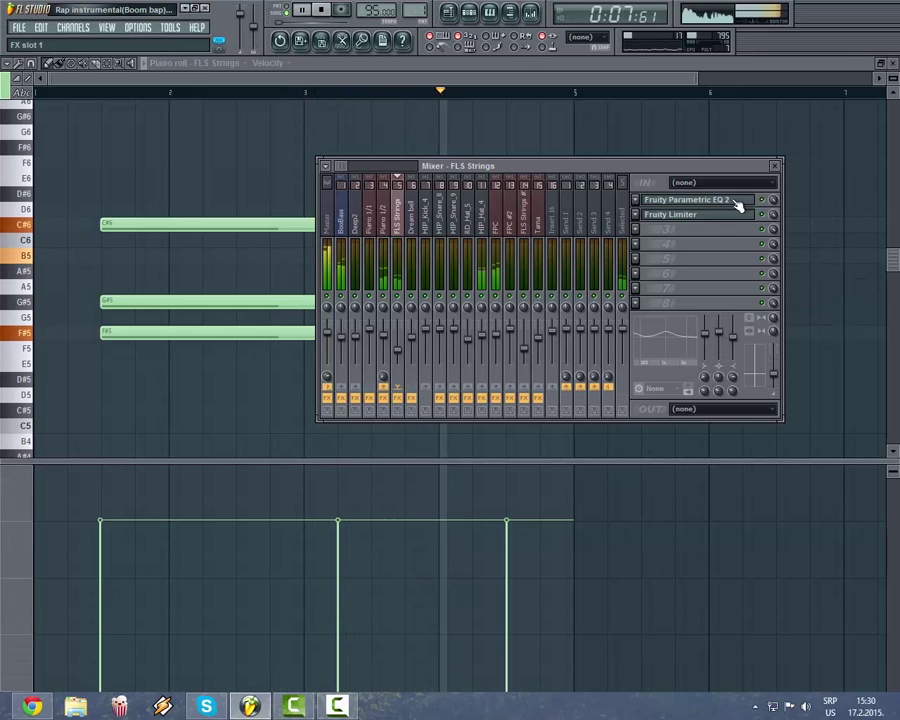
click(737, 201)
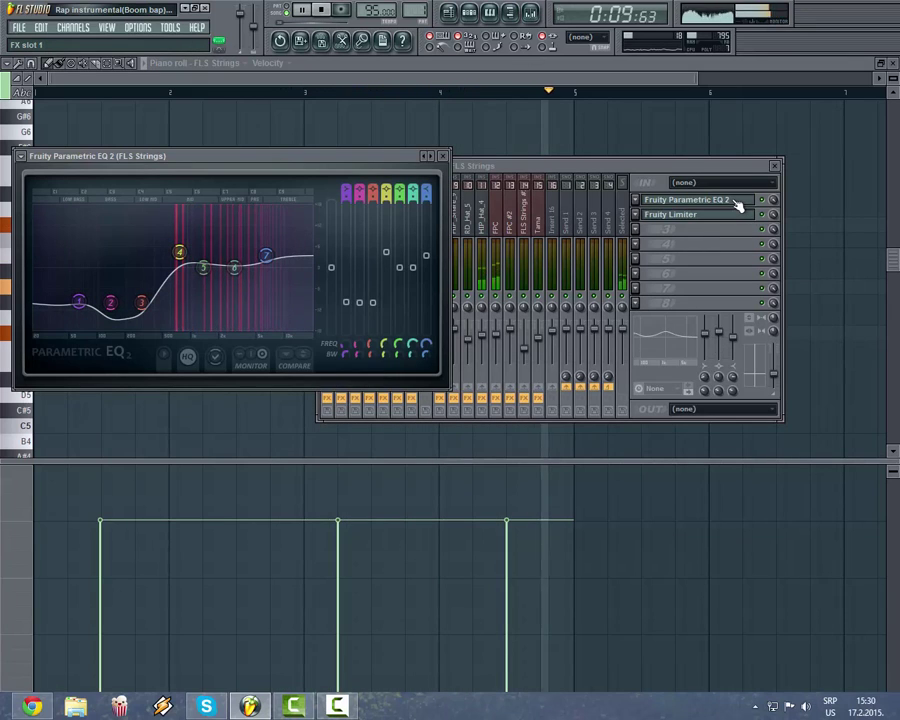
click(737, 201)
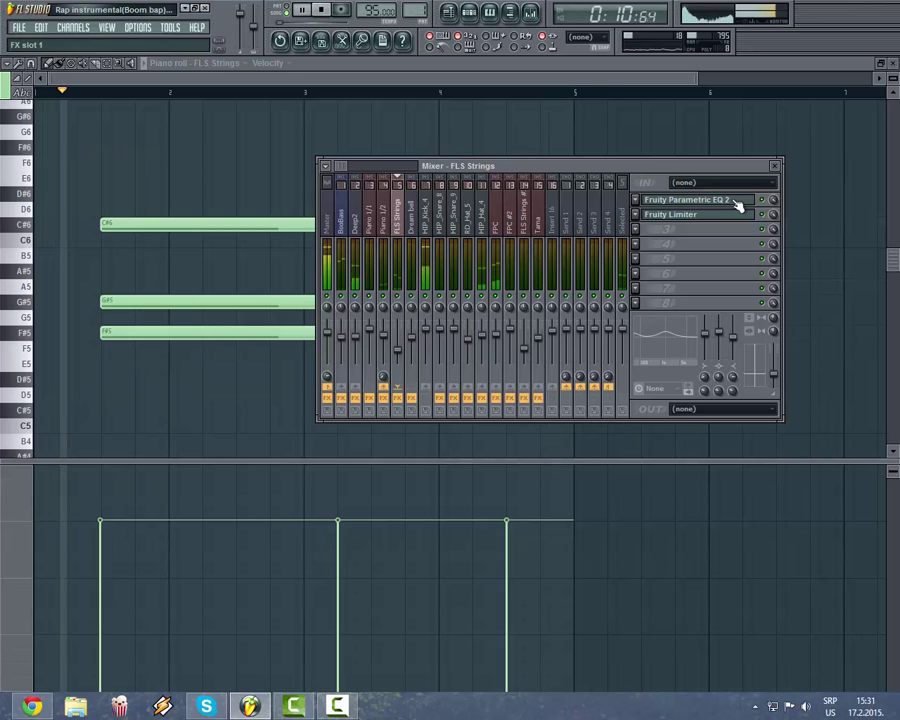
click(775, 166)
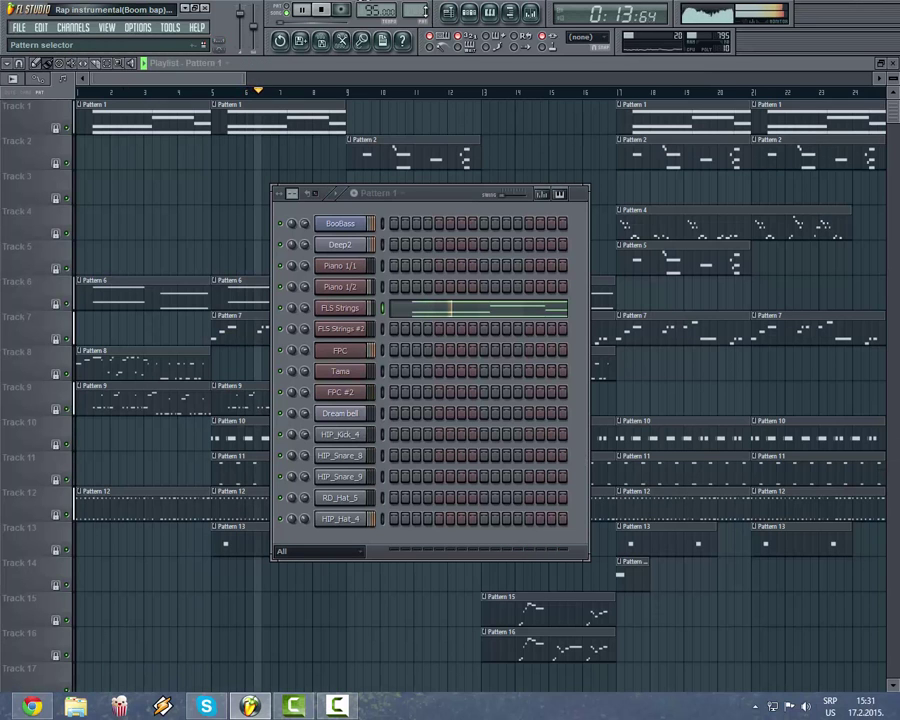
Step: Select Pattern 2 and examine the Fruity Parametric EQ 2 and Fruity Reeverb 2 settings on the Dream bell mixer track
scroll(415, 10, up, 1)
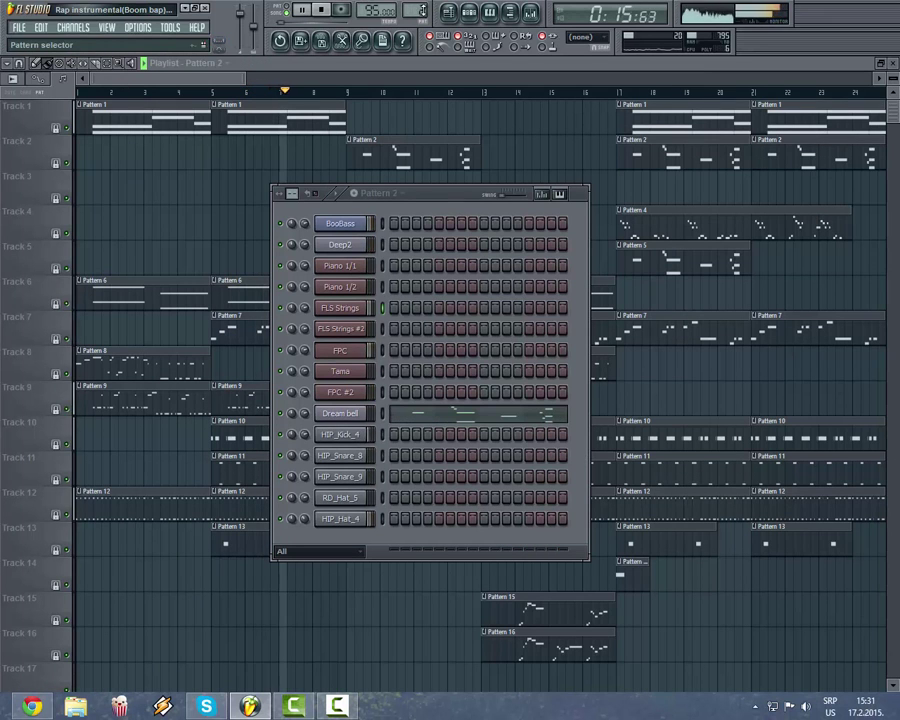
click(531, 13)
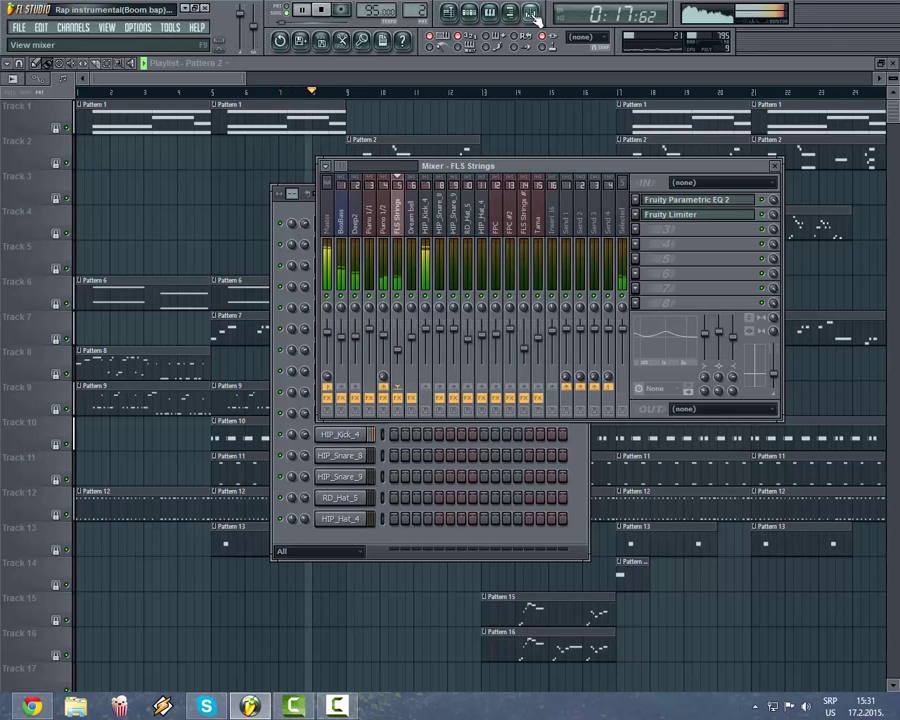
click(414, 232)
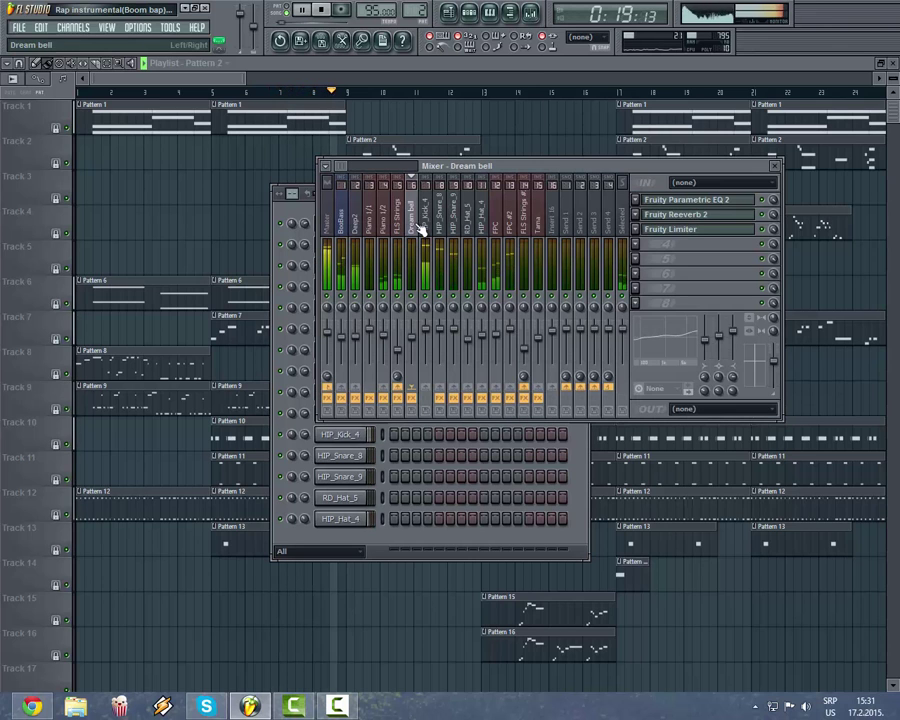
click(695, 201)
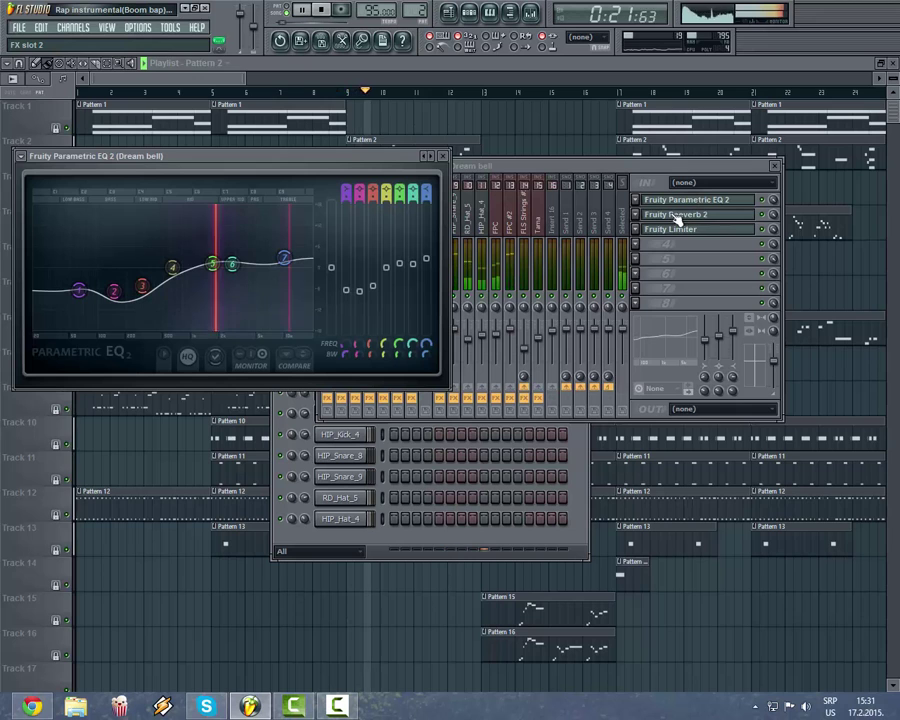
click(676, 219)
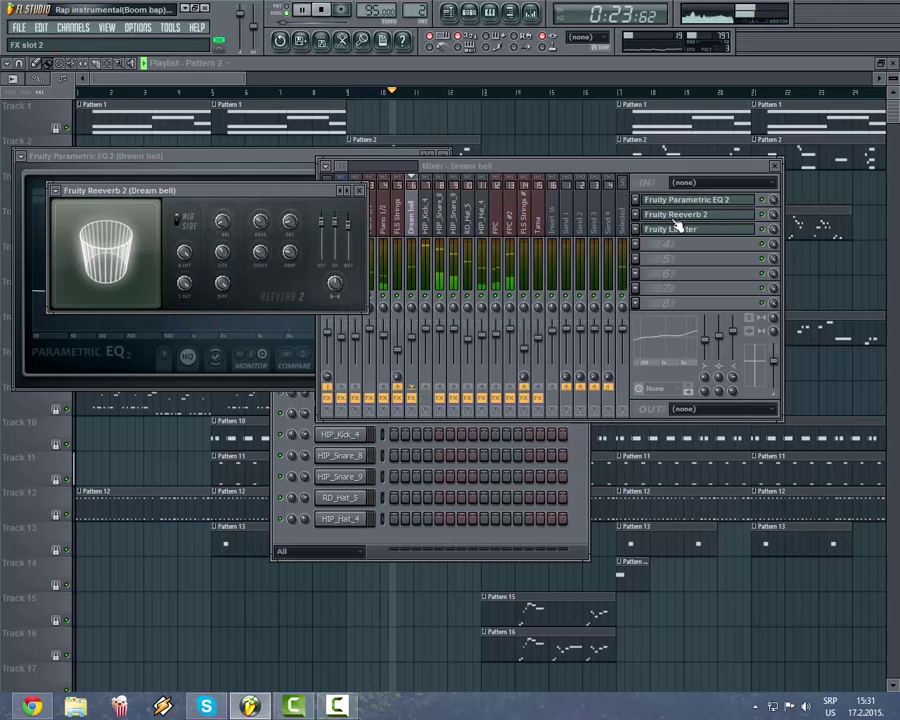
drag(293, 197, 373, 296)
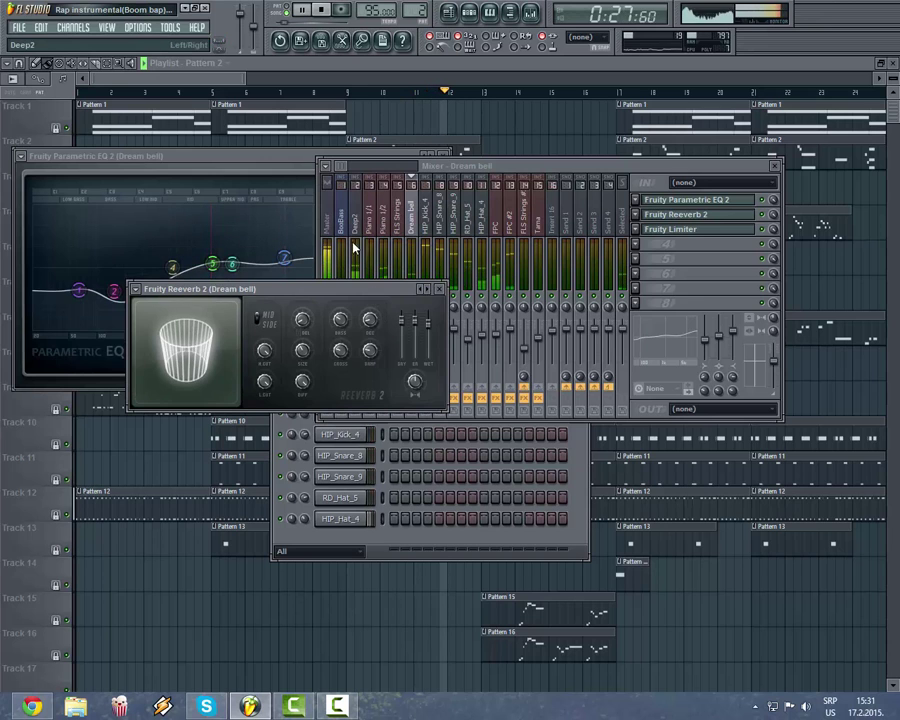
key(Escape)
click(296, 170)
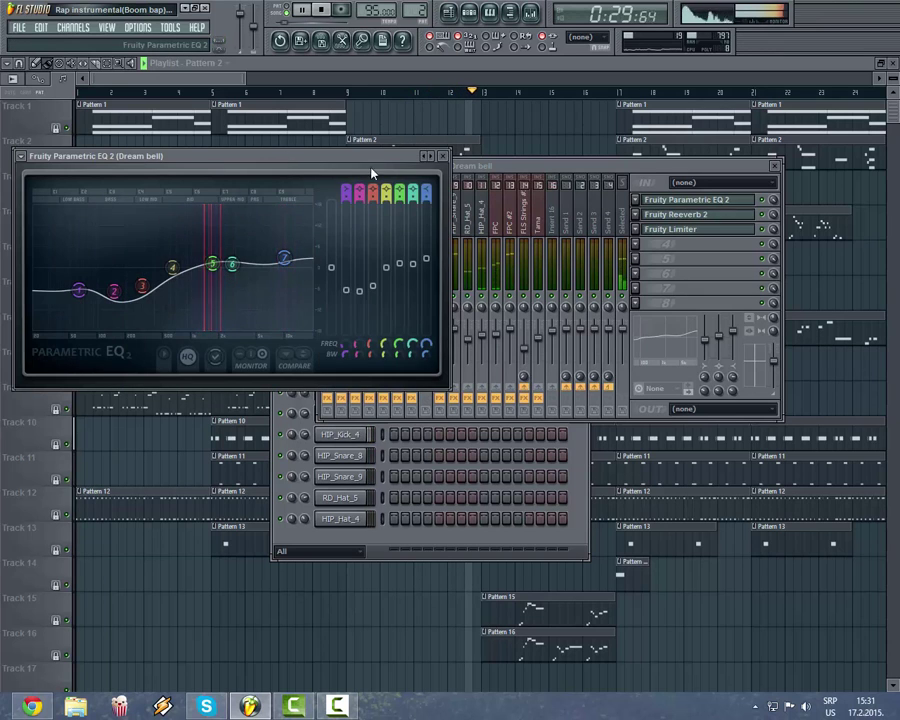
key(Escape)
key(F6)
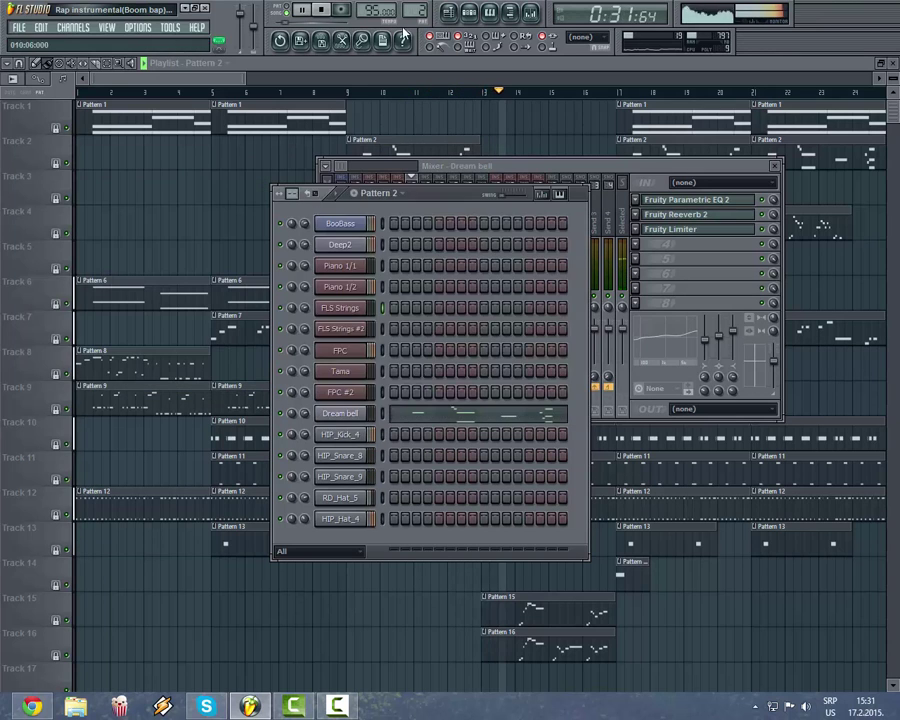
Step: Step through Patterns 3 to 7 and inspect Pattern 7's Deep2 notes in the piano roll
scroll(415, 10, up, 1)
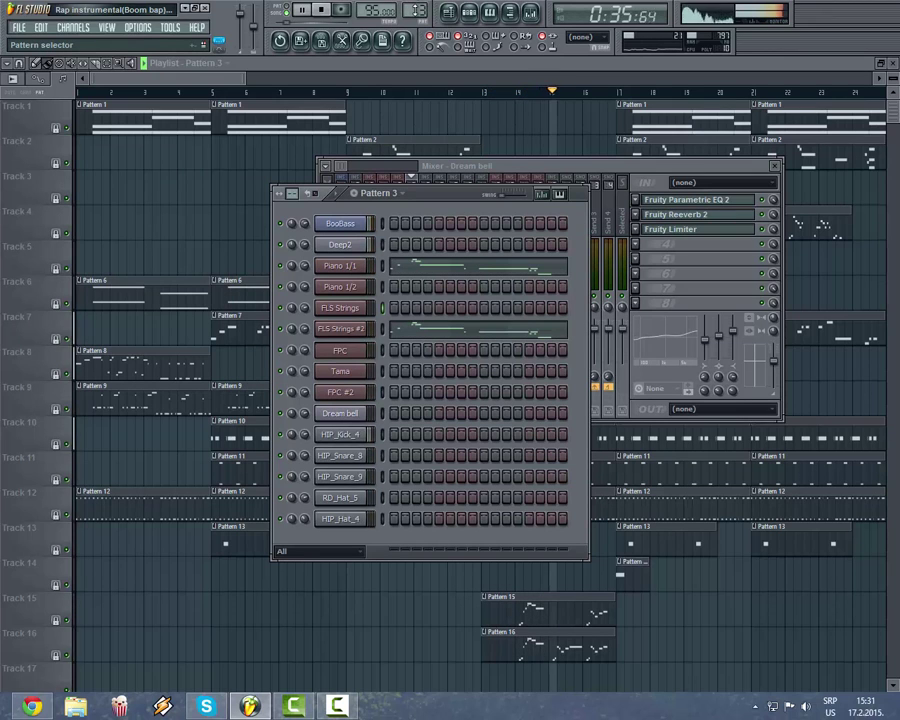
scroll(415, 10, up, 1)
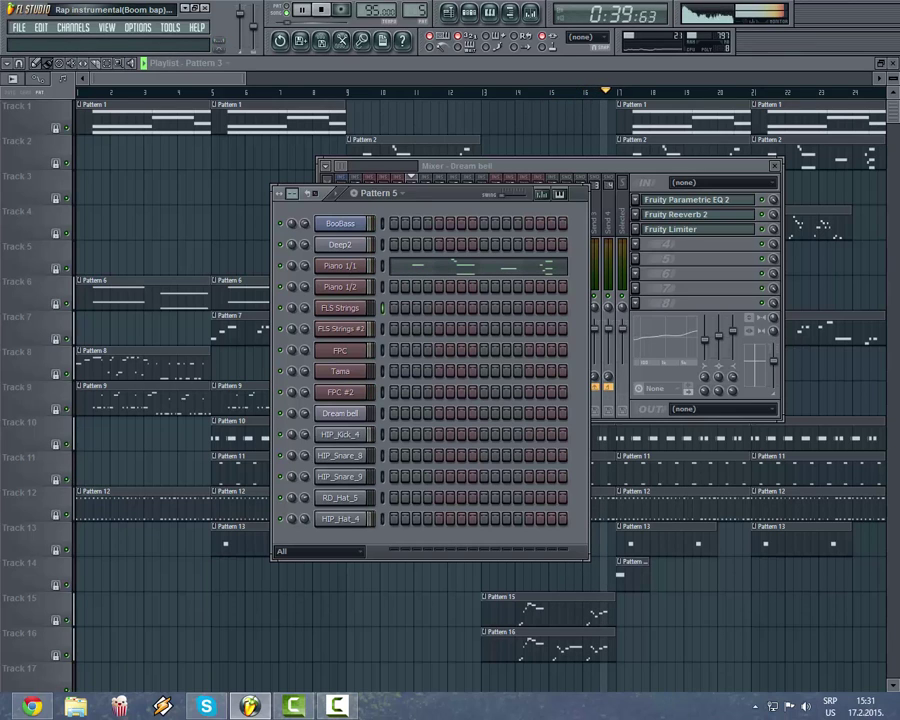
scroll(415, 10, up, 1)
scroll(415, 10, up, 1)
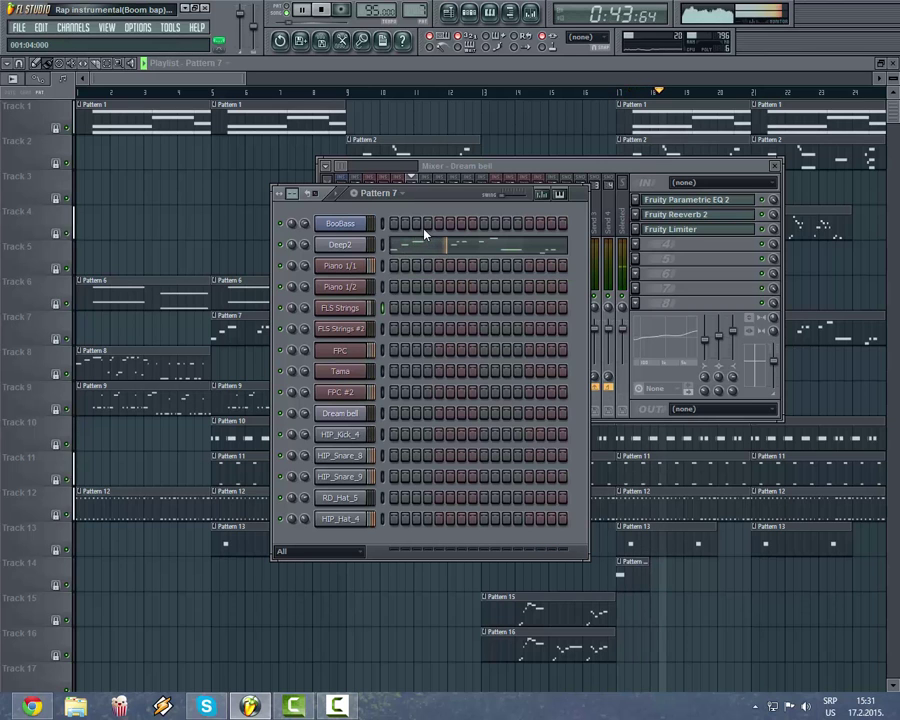
click(428, 247)
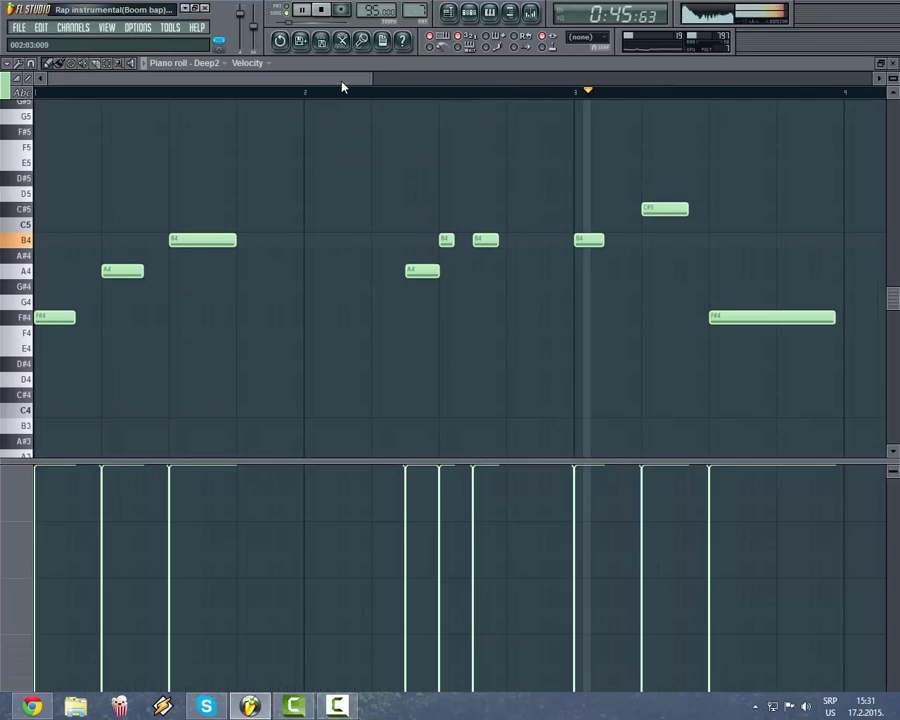
drag(341, 84, 223, 103)
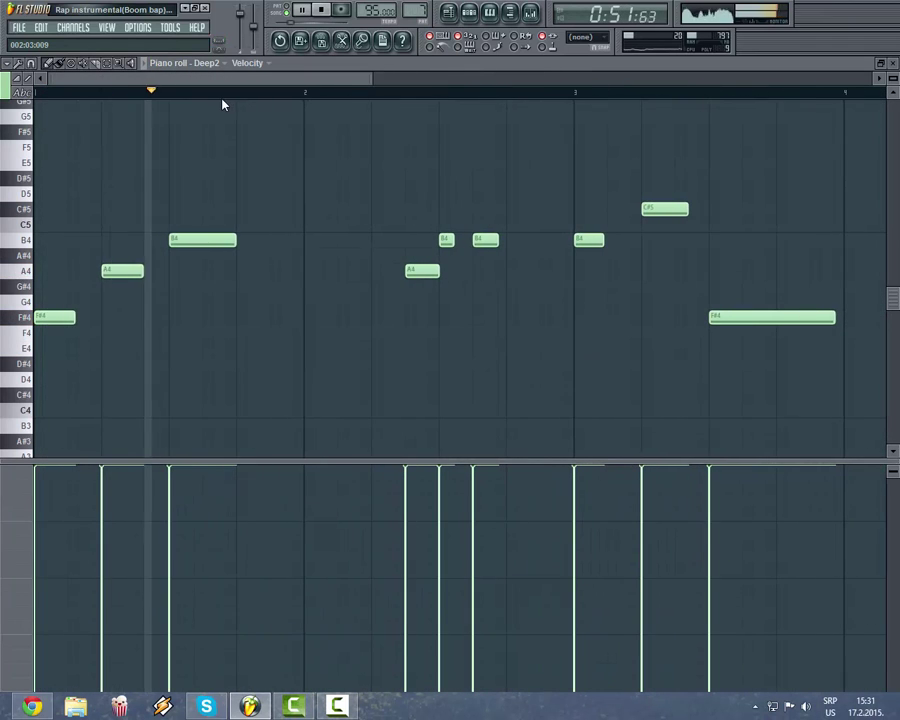
key(F7)
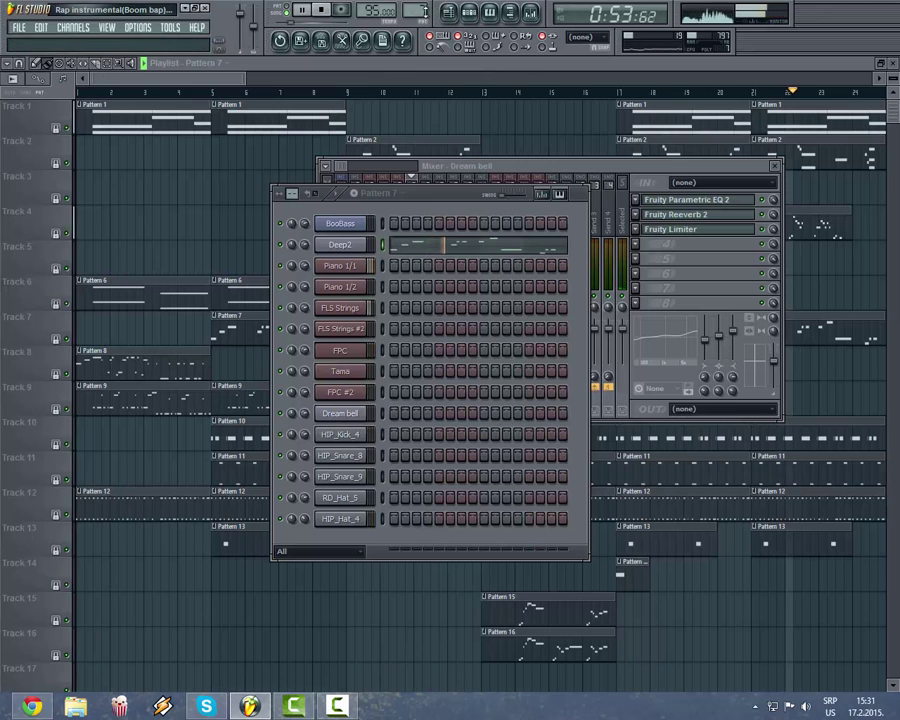
Step: Inspect the BooBass notes of Pattern 8 and Pattern 9 in the piano roll
scroll(415, 10, up, 1)
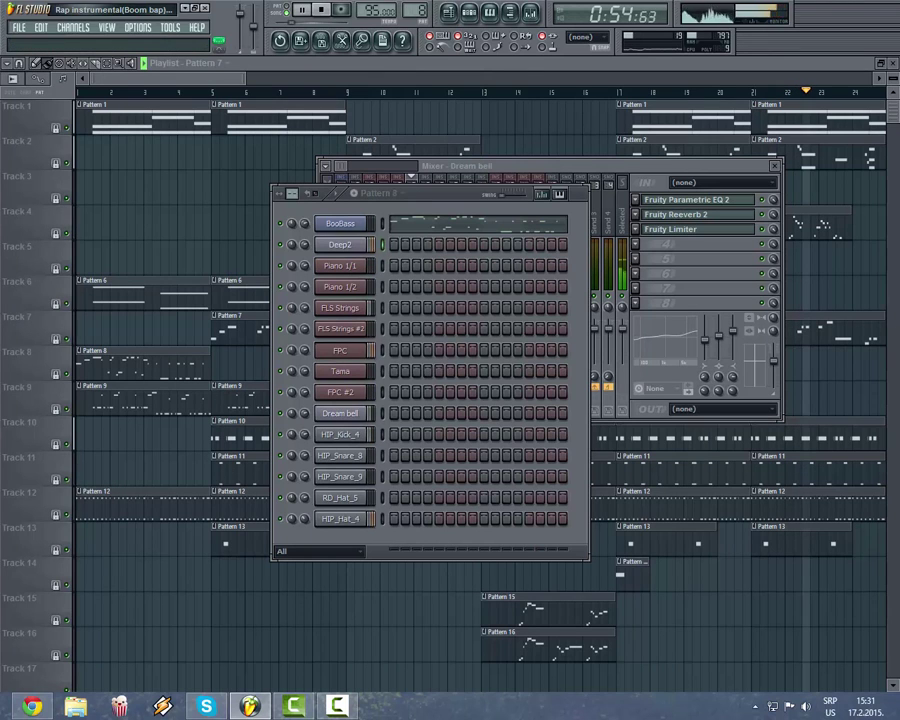
click(425, 235)
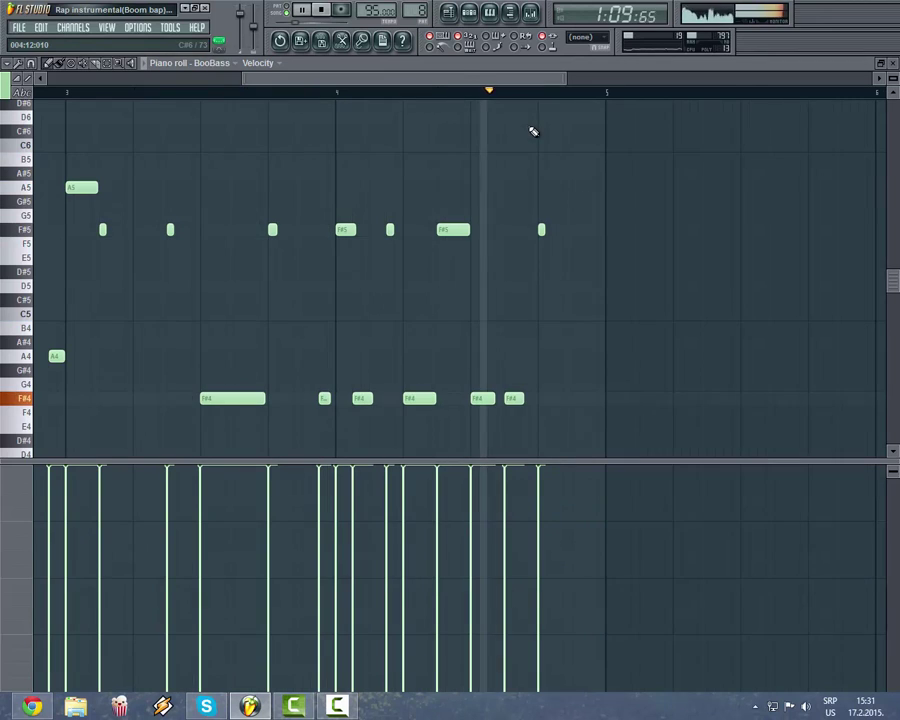
key(F5)
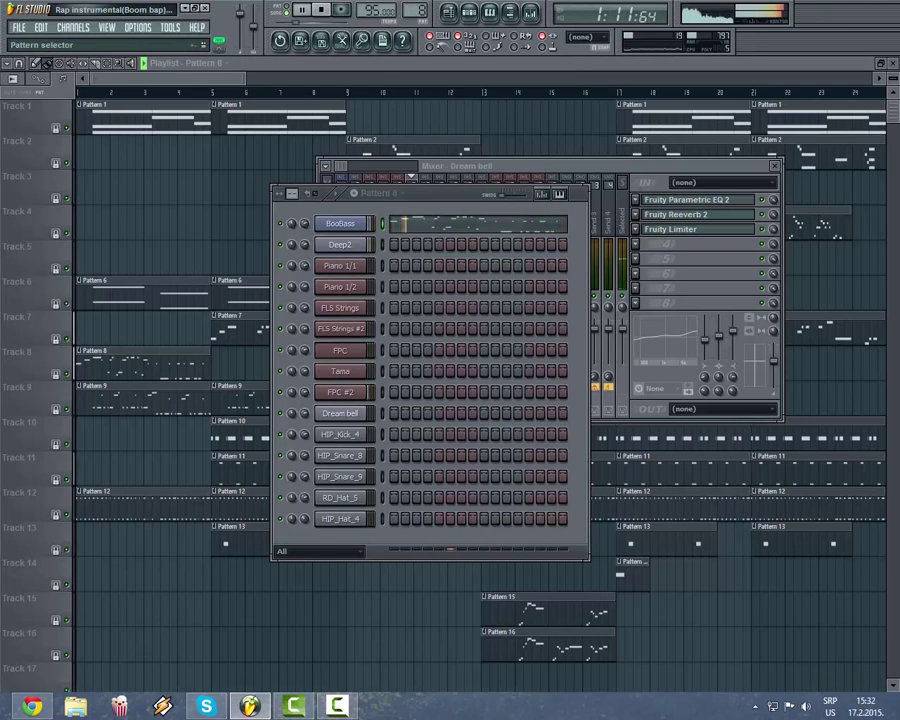
click(437, 227)
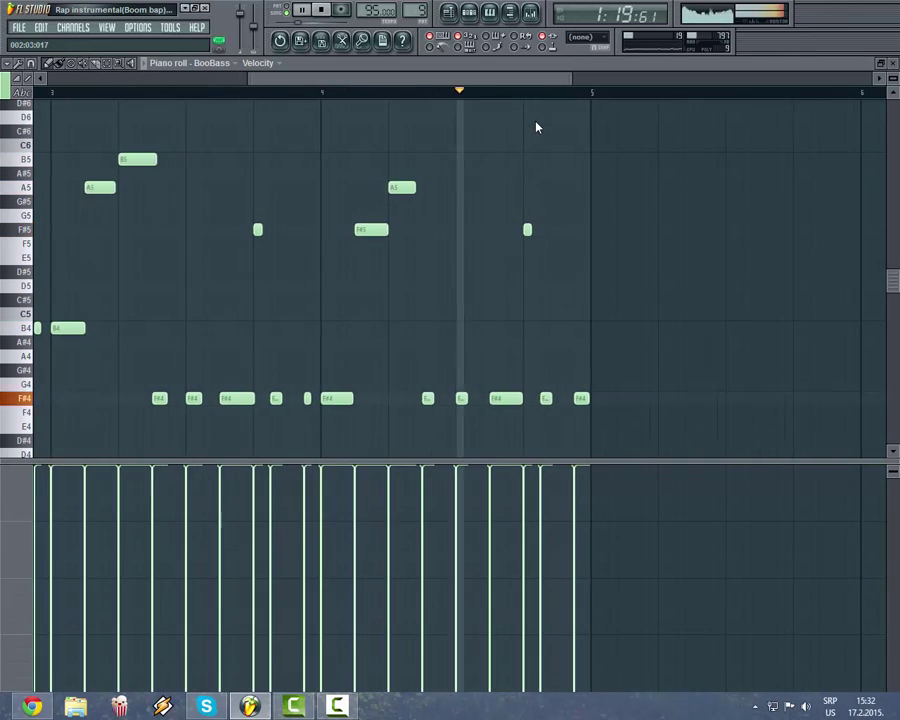
key(F7)
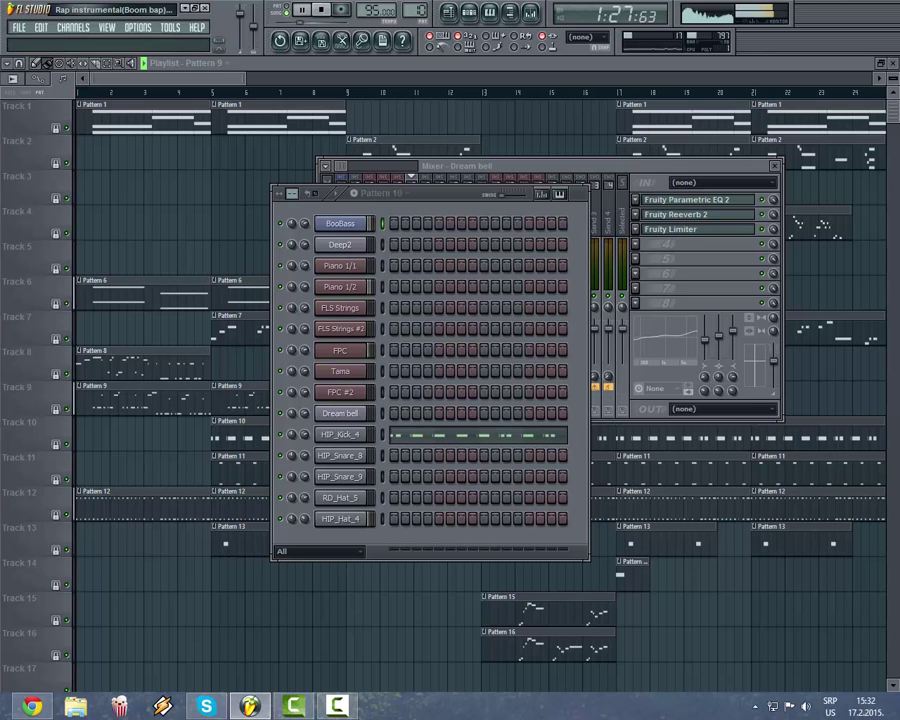
Step: Inspect all of Pattern 10's HIP_Kick_4 notes in the piano roll and return to the channel rack
click(468, 437)
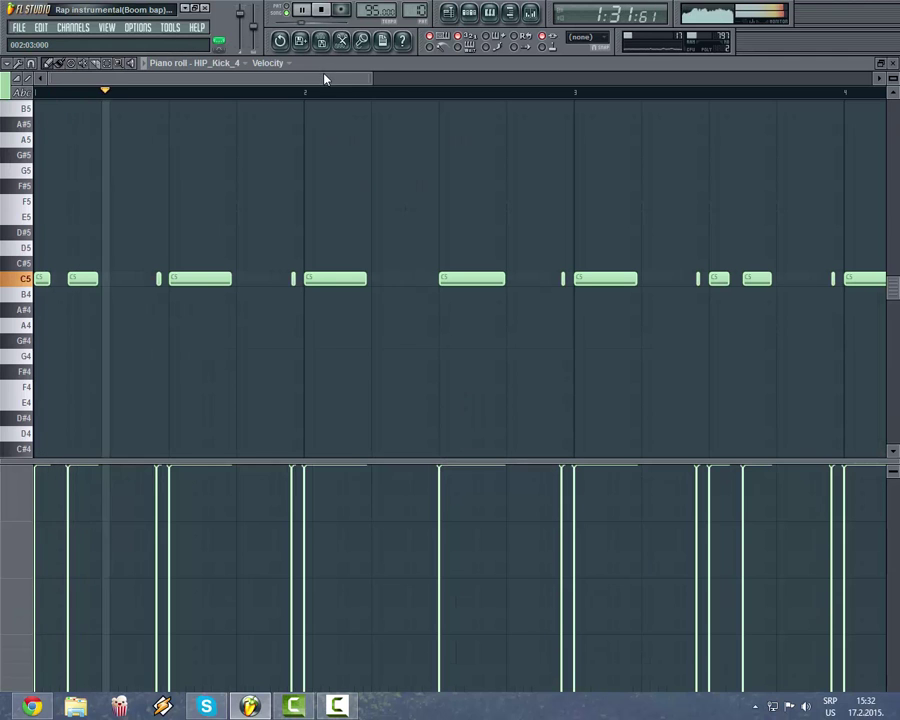
drag(325, 78, 548, 120)
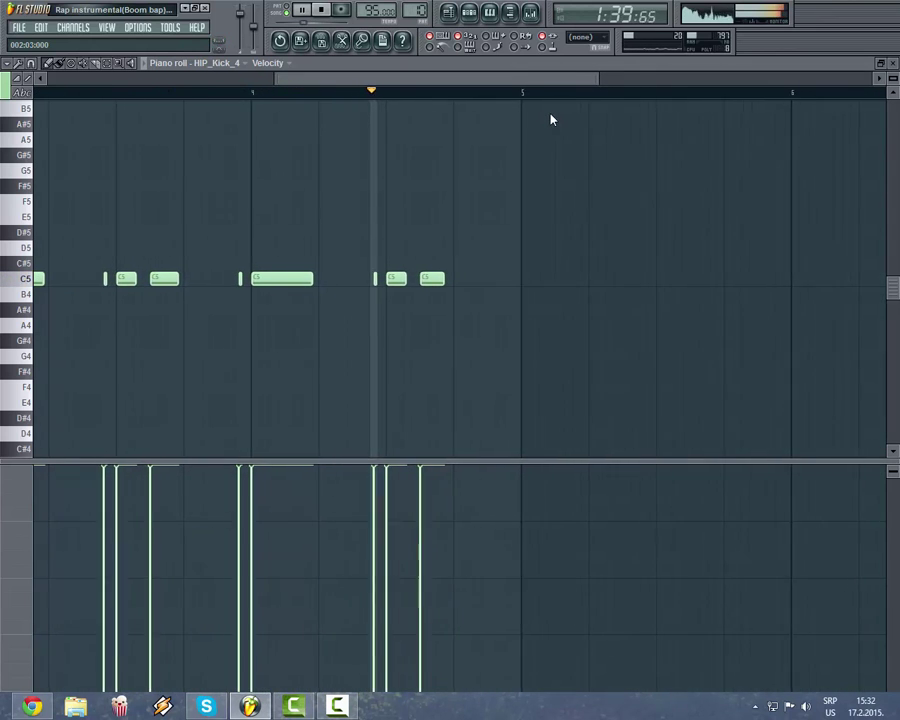
key(F7)
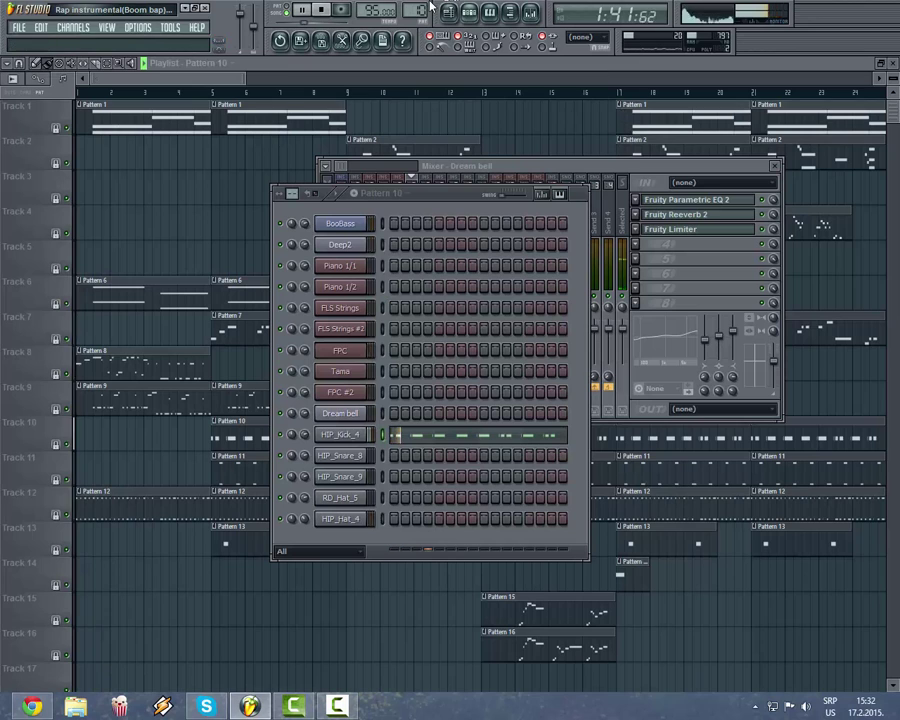
Step: Step through Patterns 11 to 13 in the channel rack to view their snare and hat channels
key(KP_Add)
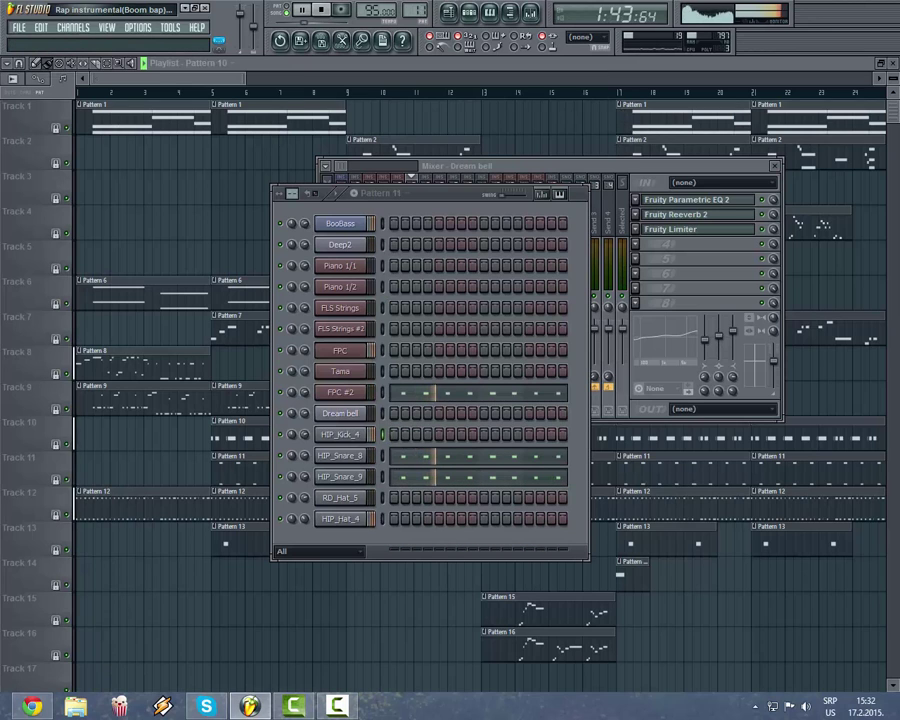
key(KP_Add)
key(KP_Add)
key(KP_Add)
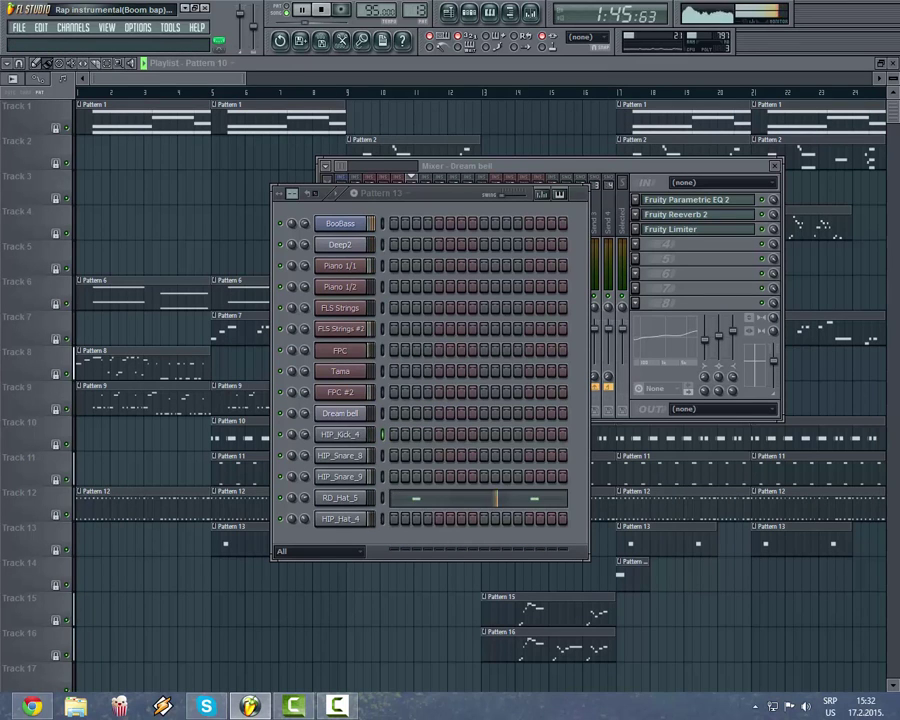
Step: Step through the remaining patterns up to Pattern 16 in the channel rack, and hide the rack
key(KP_Add)
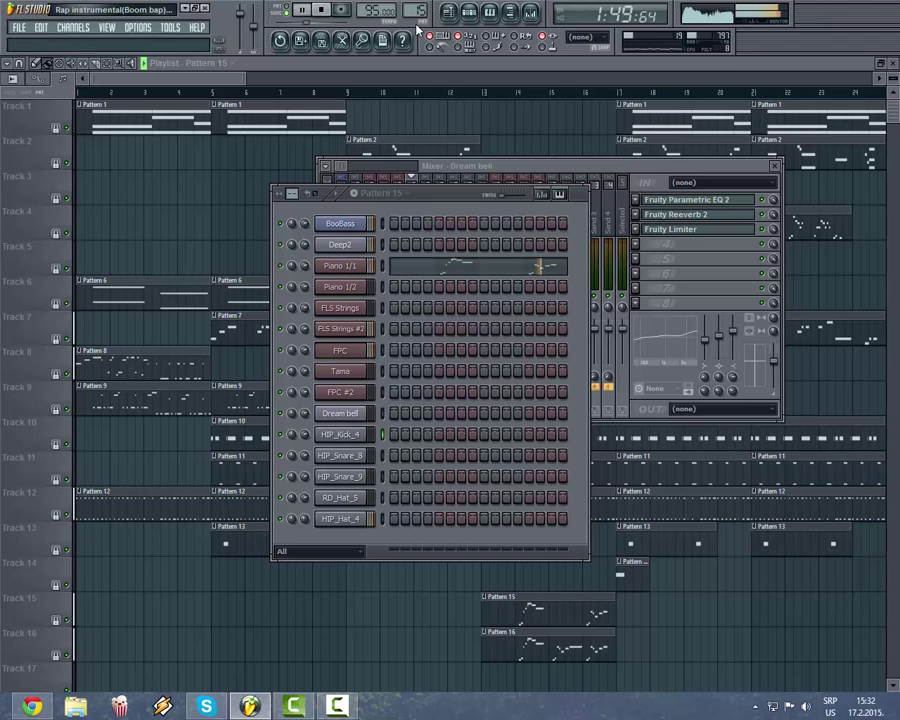
key(KP_Add)
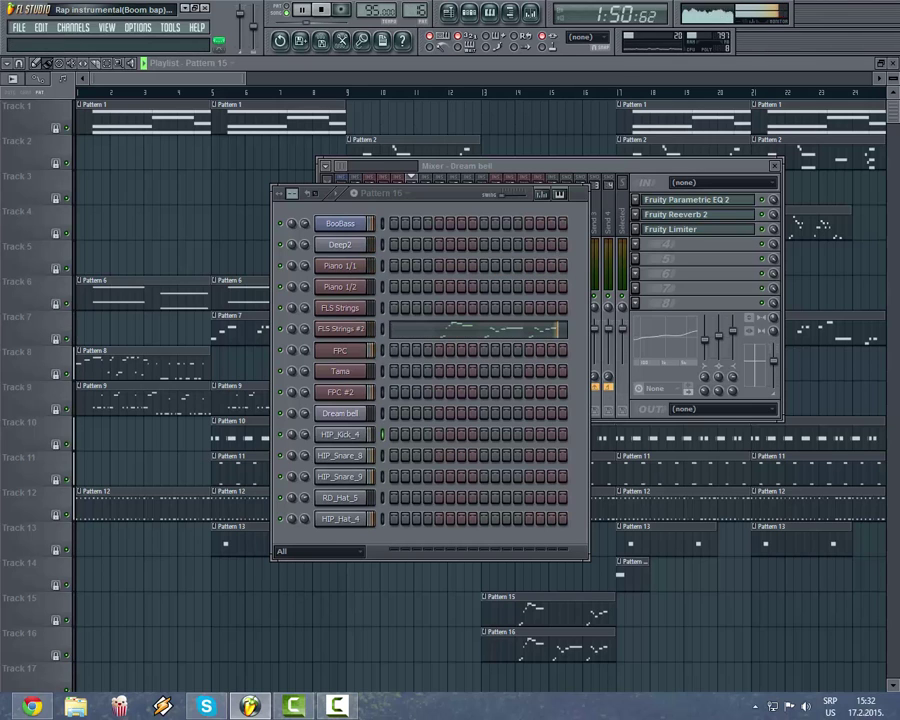
click(471, 17)
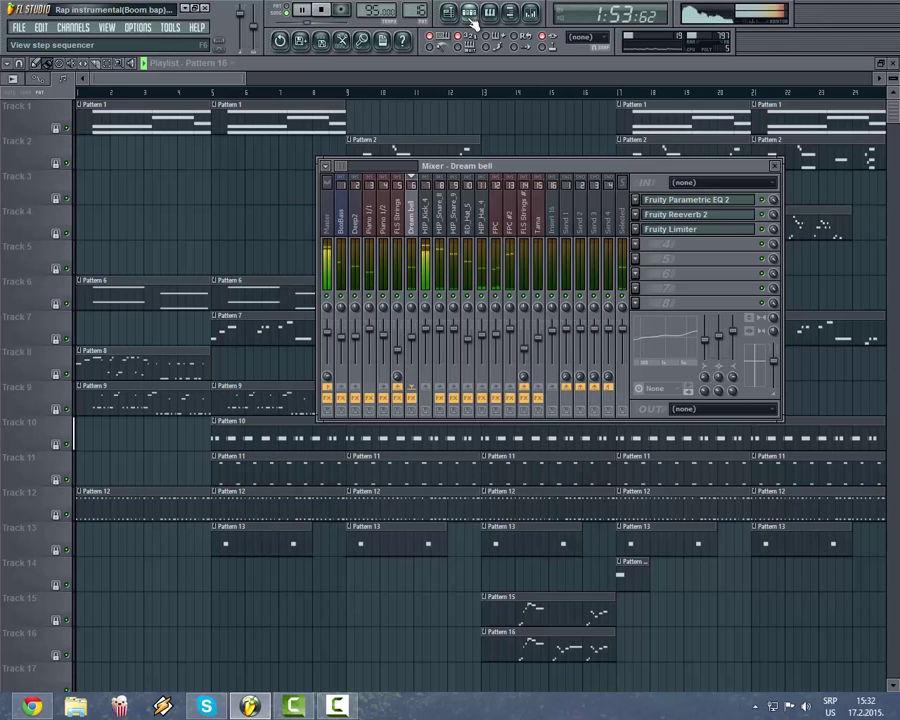
Step: Inspect the Master track's Maximus, Soundgoodizer and Fruity Parametric EQ 2 effects in the mixer
click(328, 222)
click(655, 201)
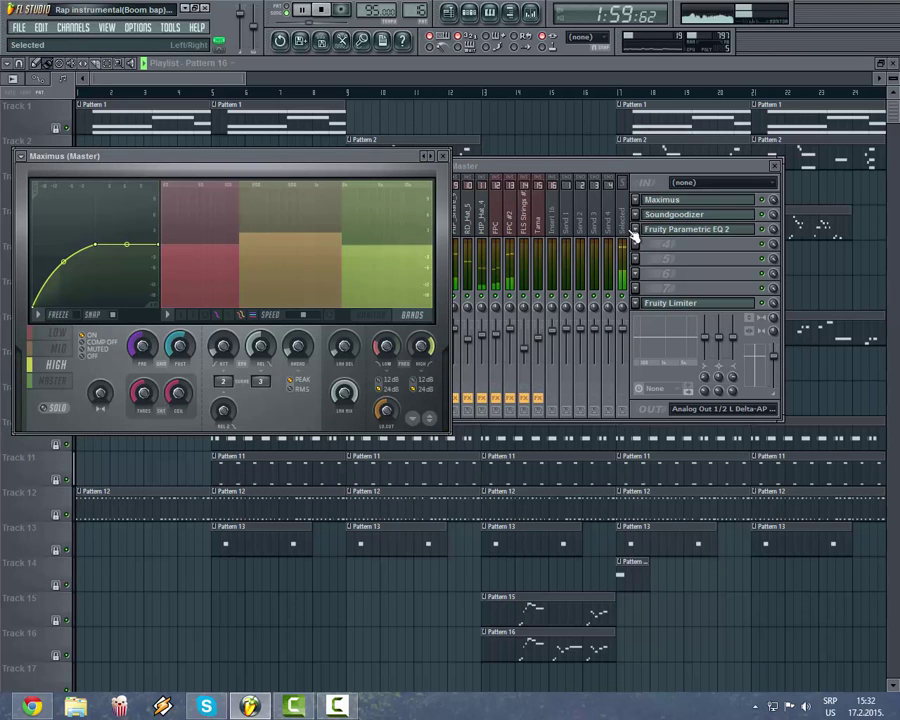
click(686, 215)
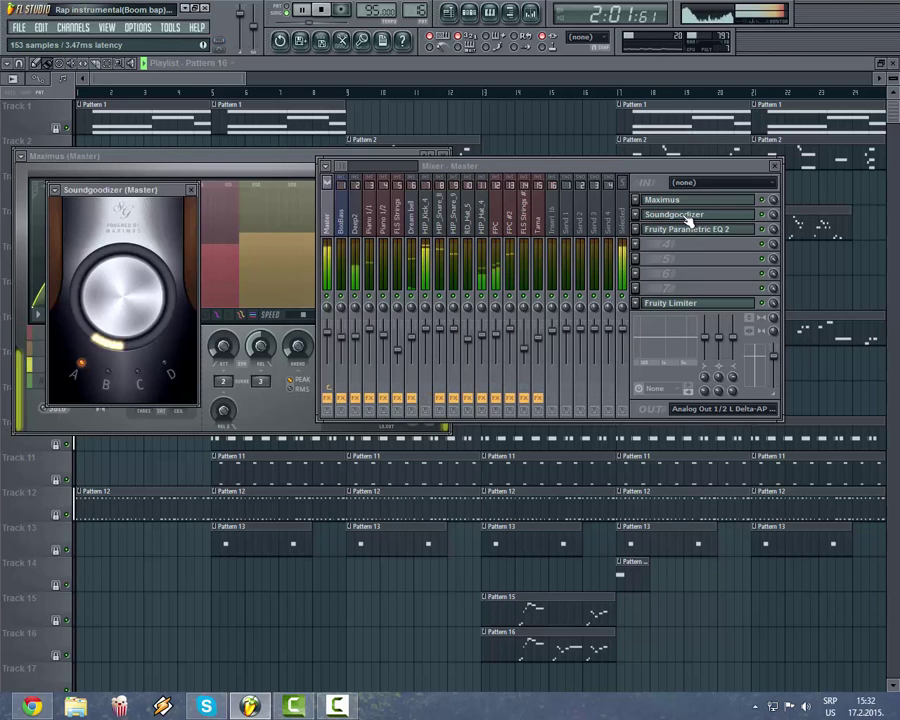
click(688, 230)
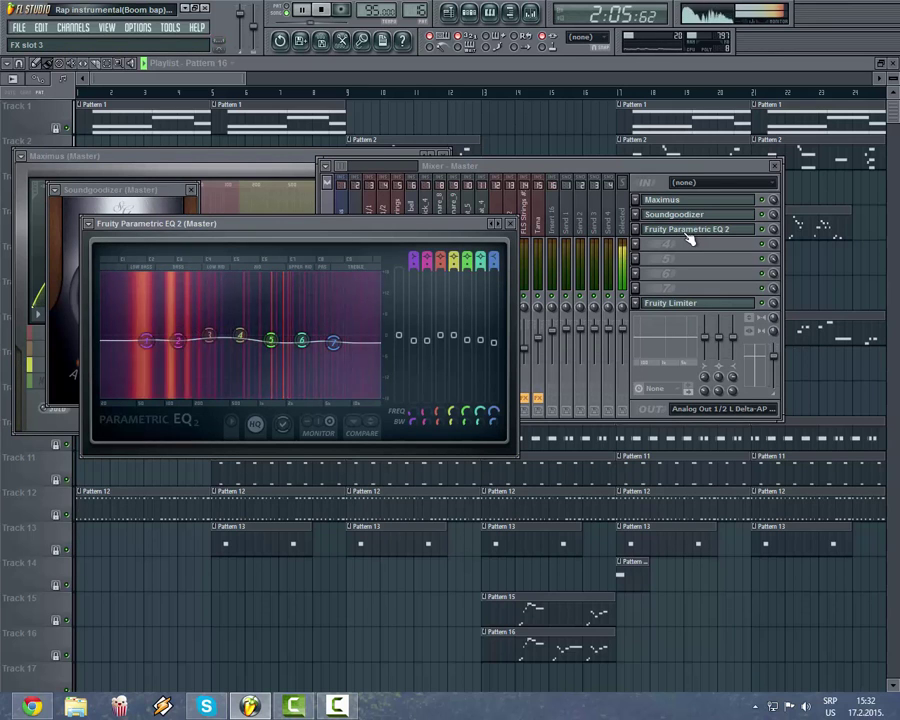
Step: Close the Master effect windows and the mixer, and show the full song arrangement in the playlist
click(510, 223)
key(Escape)
key(Escape)
key(Escape)
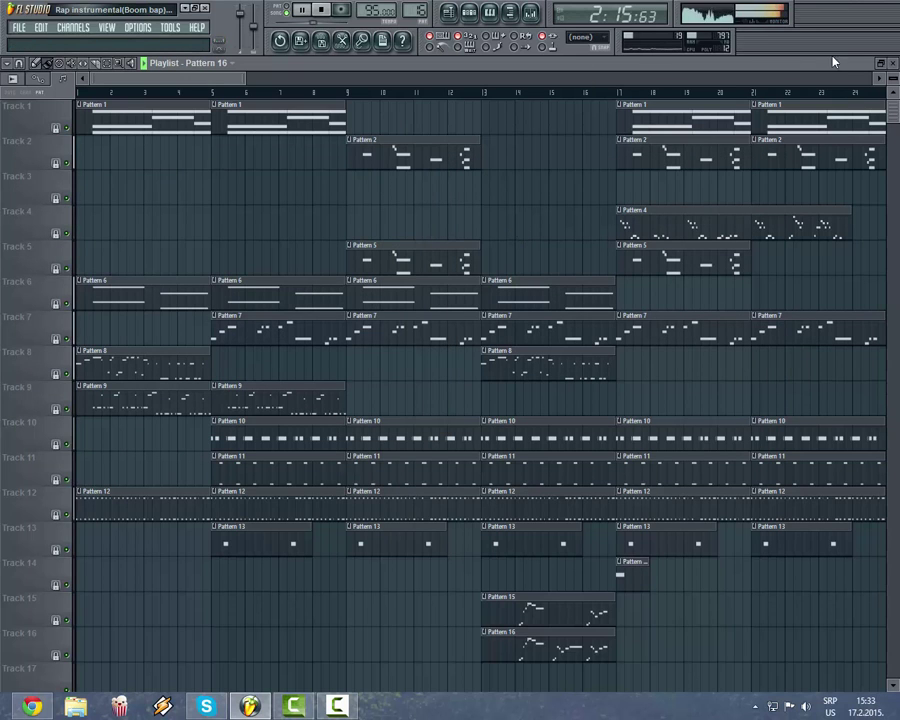
scroll(828, 84, down, 4)
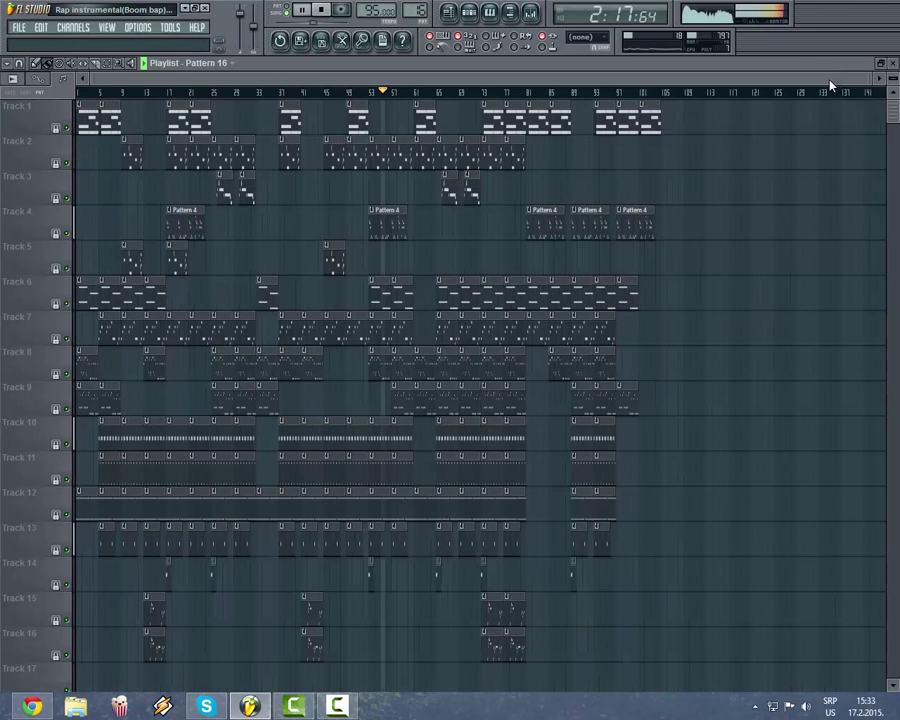